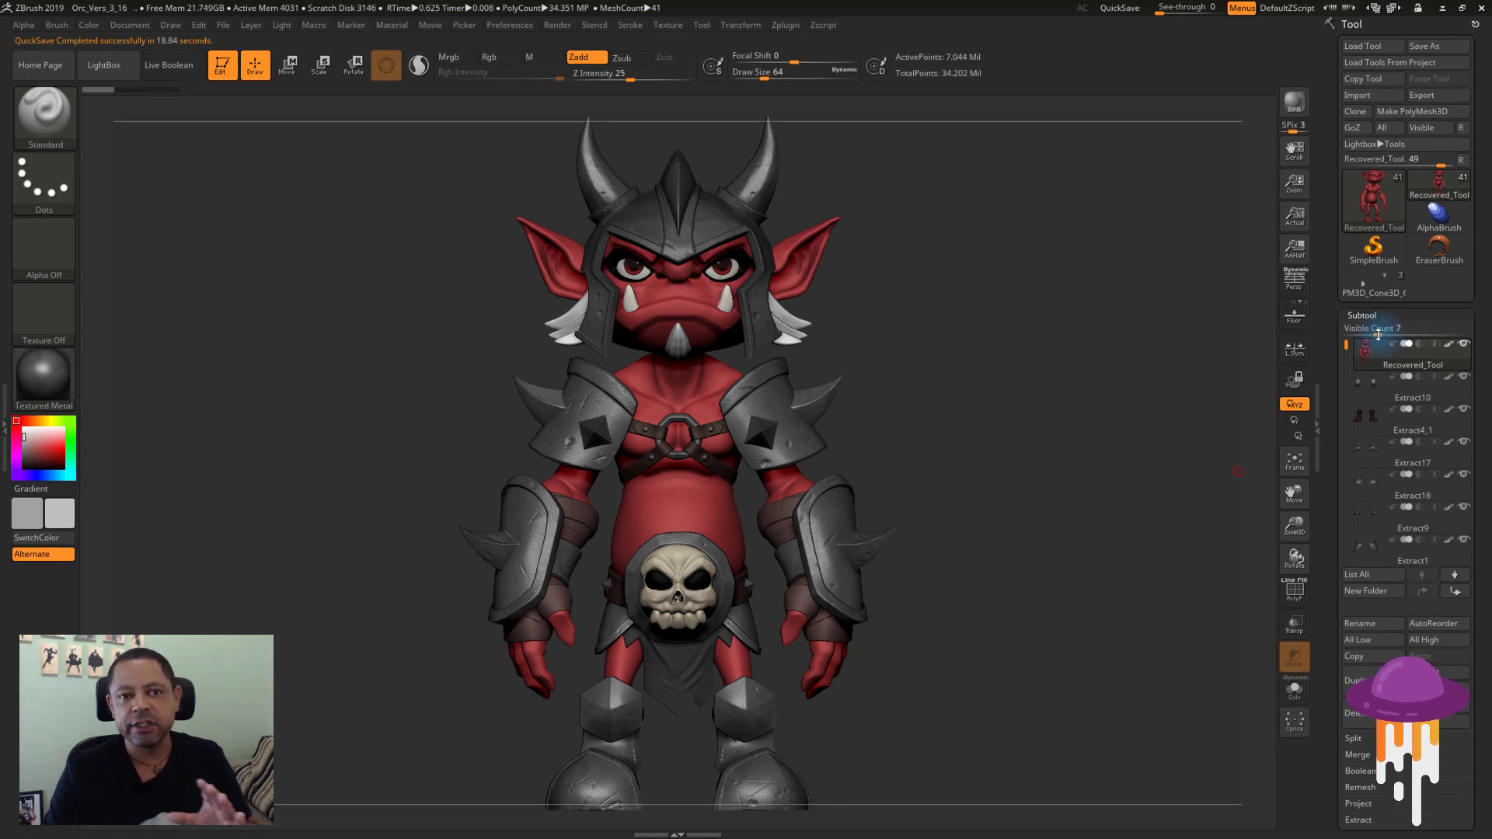
# - Try Subtool Visible Count values from a few rows up to 24, finally settling at 9
pyautogui.moveTo(1378, 334); pyautogui.dragTo(1428, 341)
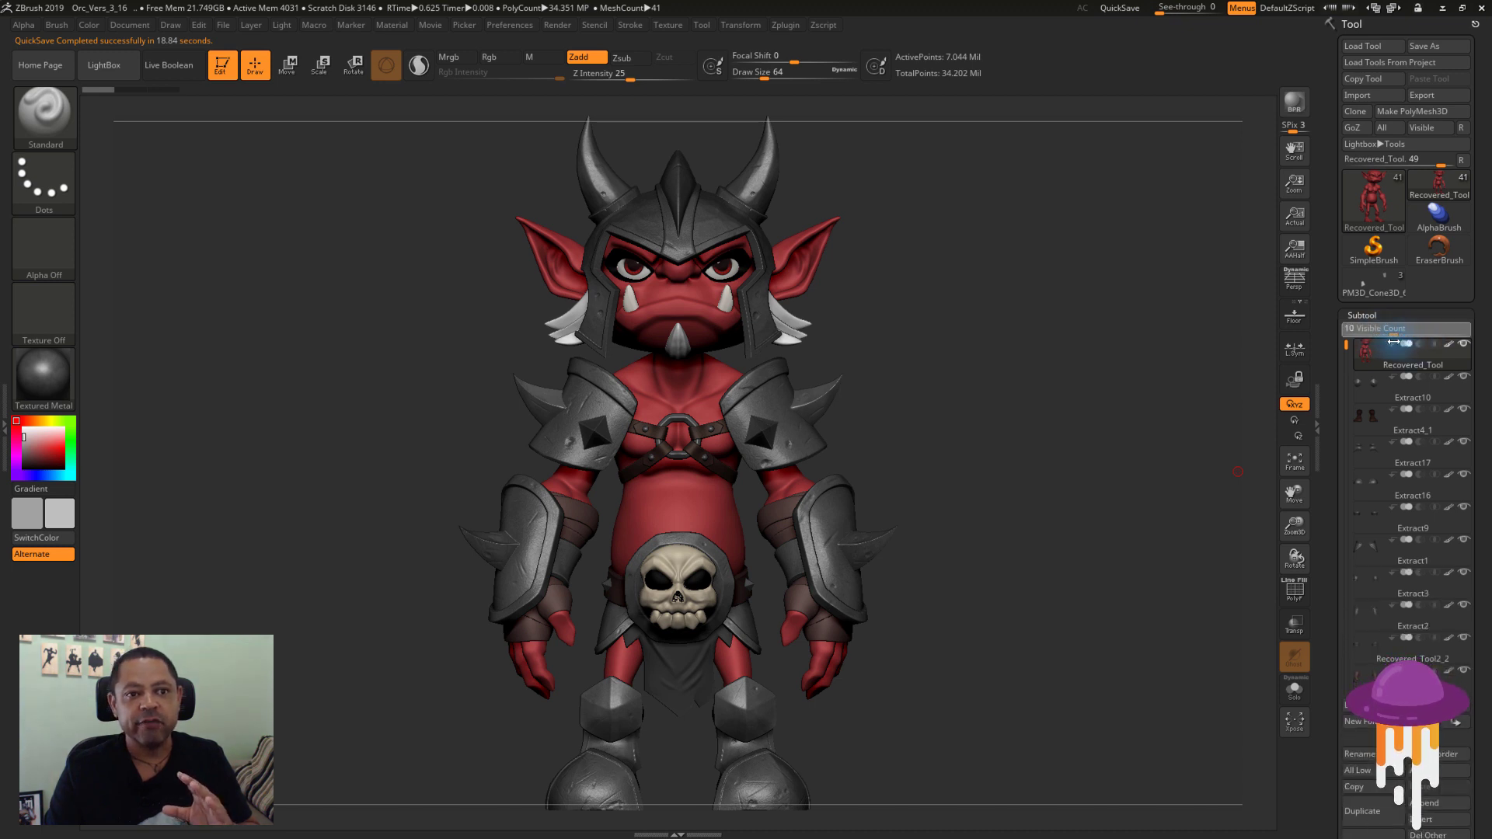
pyautogui.moveTo(1416, 341); pyautogui.dragTo(1384, 341)
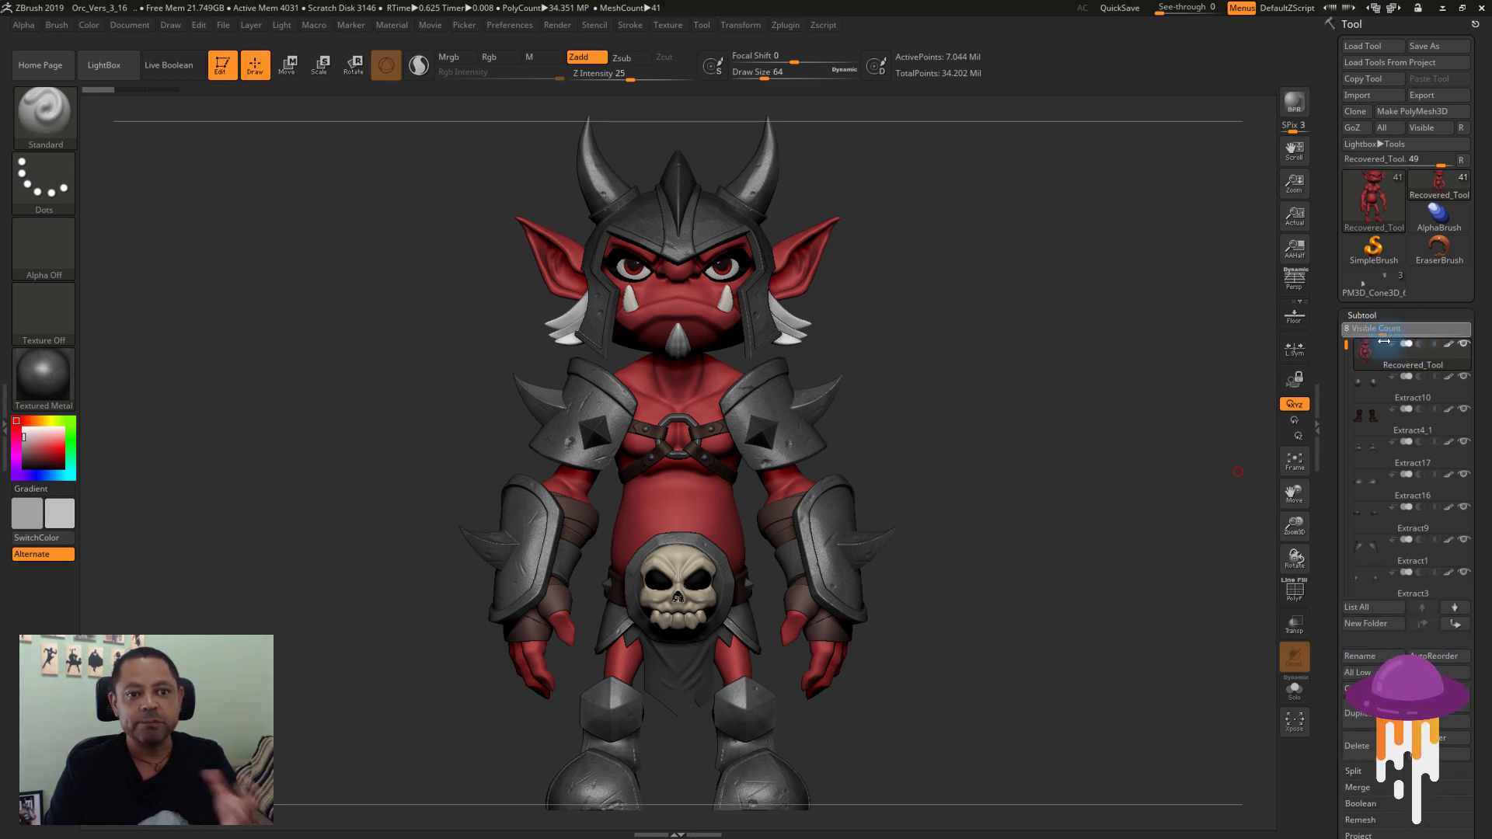
pyautogui.moveTo(1384, 342)
pyautogui.mouseDown()
pyautogui.moveTo(1406, 342)
pyautogui.moveTo(1387, 345)
pyautogui.mouseUp()
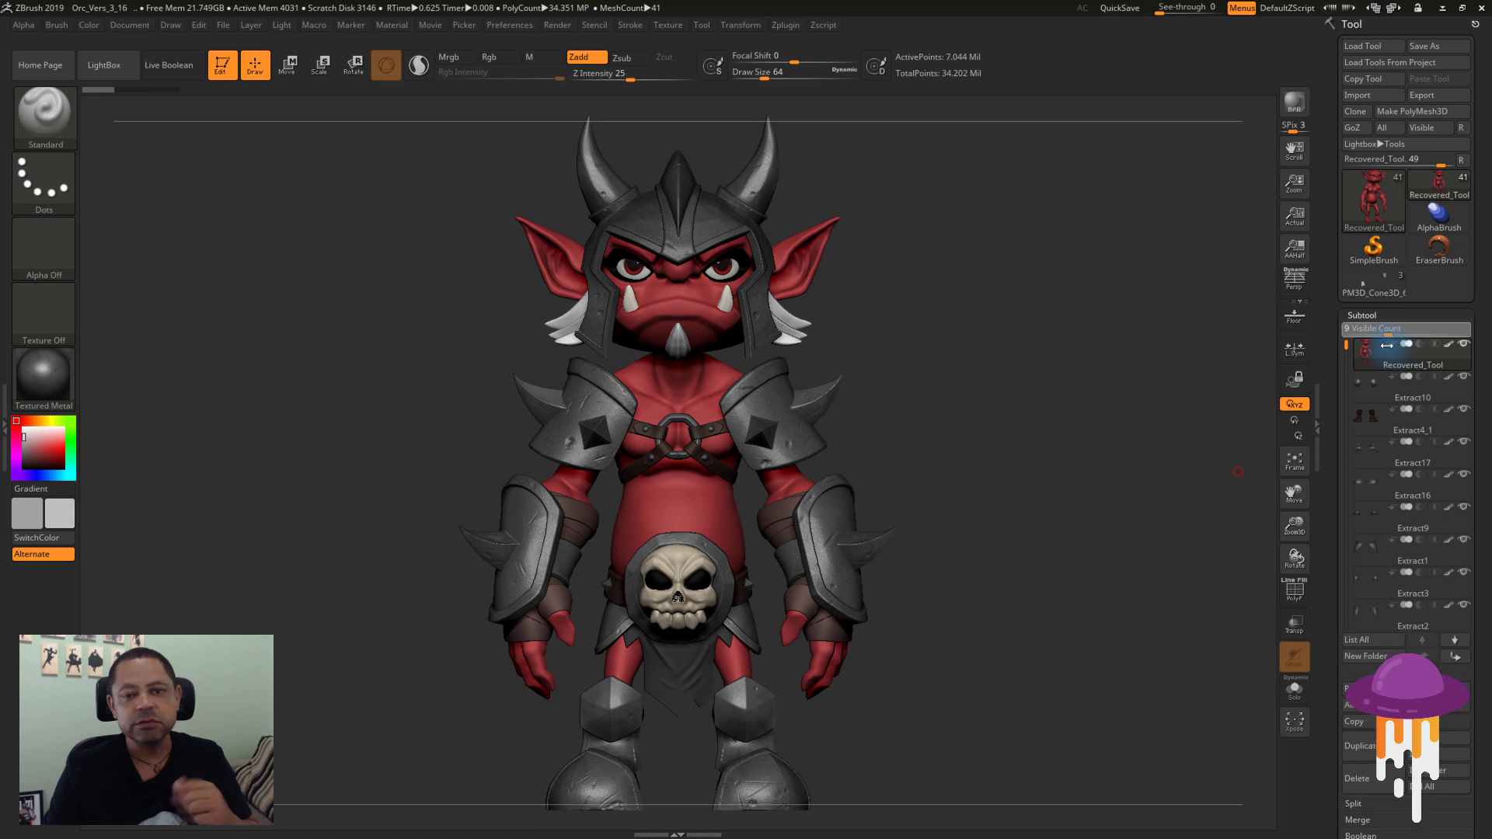
pyautogui.moveTo(1384, 345); pyautogui.dragTo(1398, 344)
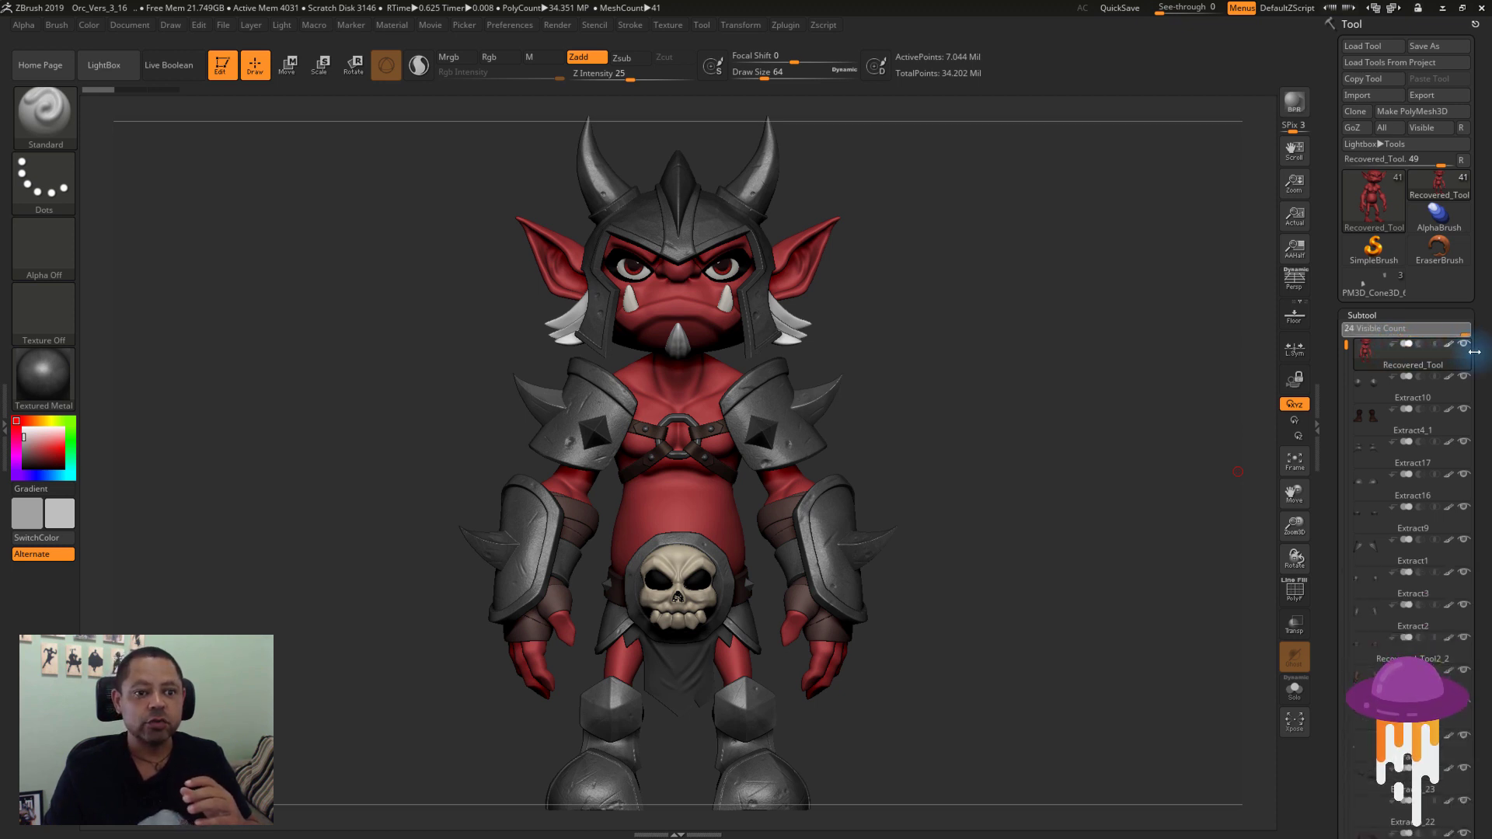
pyautogui.moveTo(1398, 344); pyautogui.dragTo(1481, 345)
pyautogui.moveTo(1348, 348); pyautogui.dragTo(1347, 684)
pyautogui.click(1413, 397)
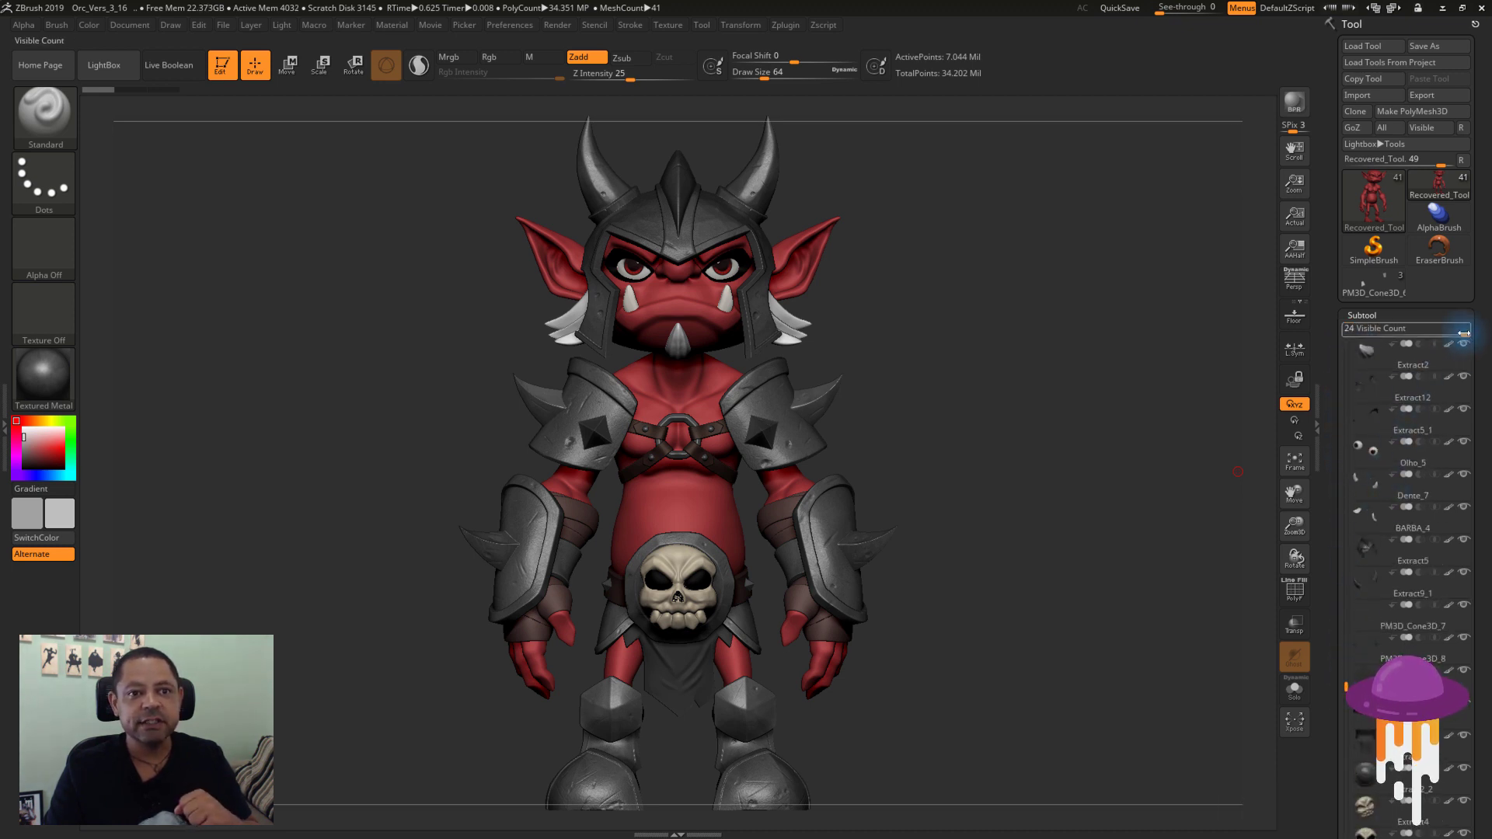
pyautogui.moveTo(1464, 333); pyautogui.dragTo(1382, 337)
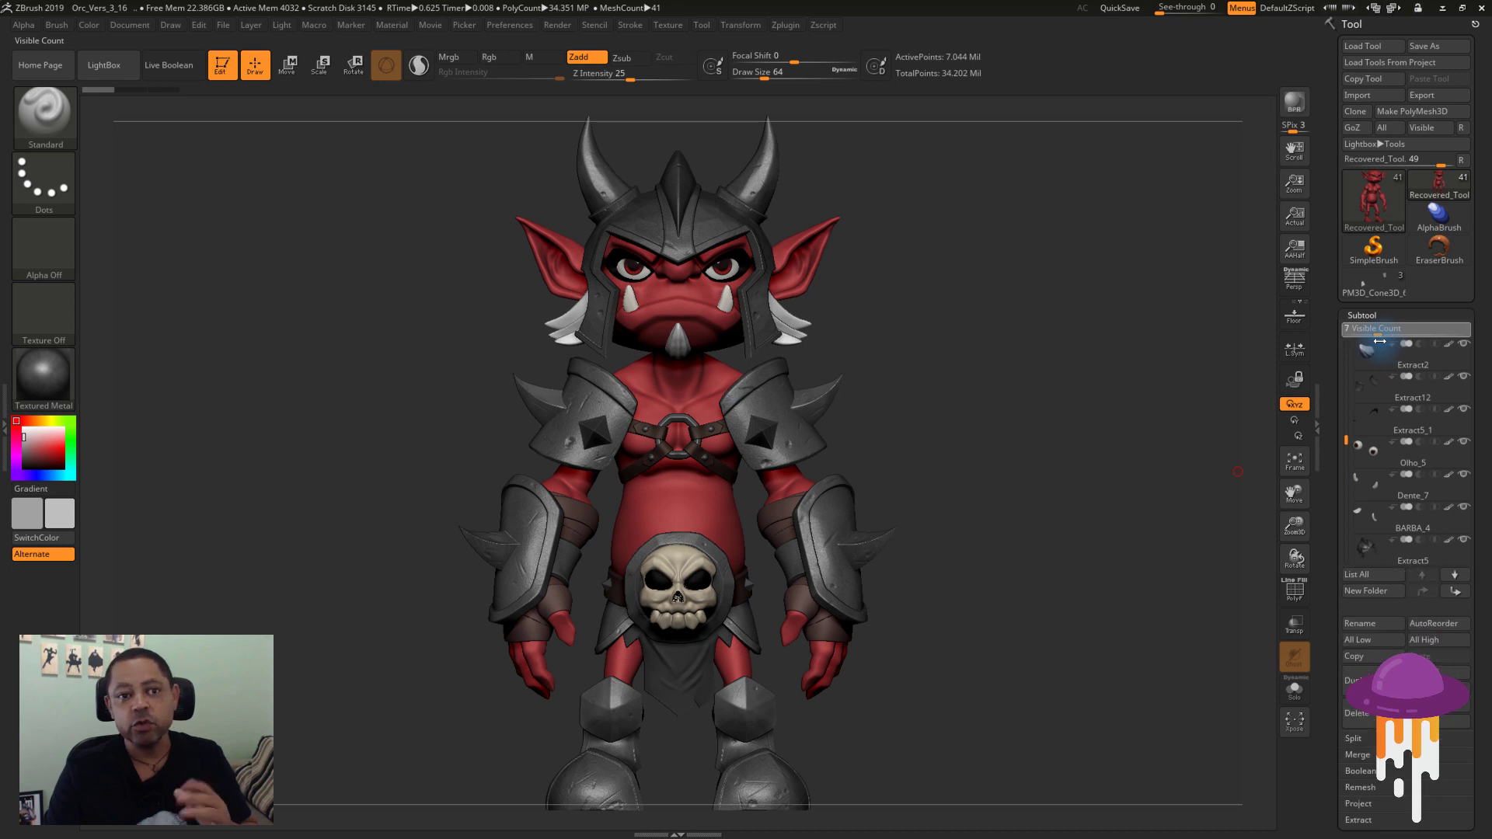
pyautogui.moveTo(1383, 340); pyautogui.dragTo(1389, 338)
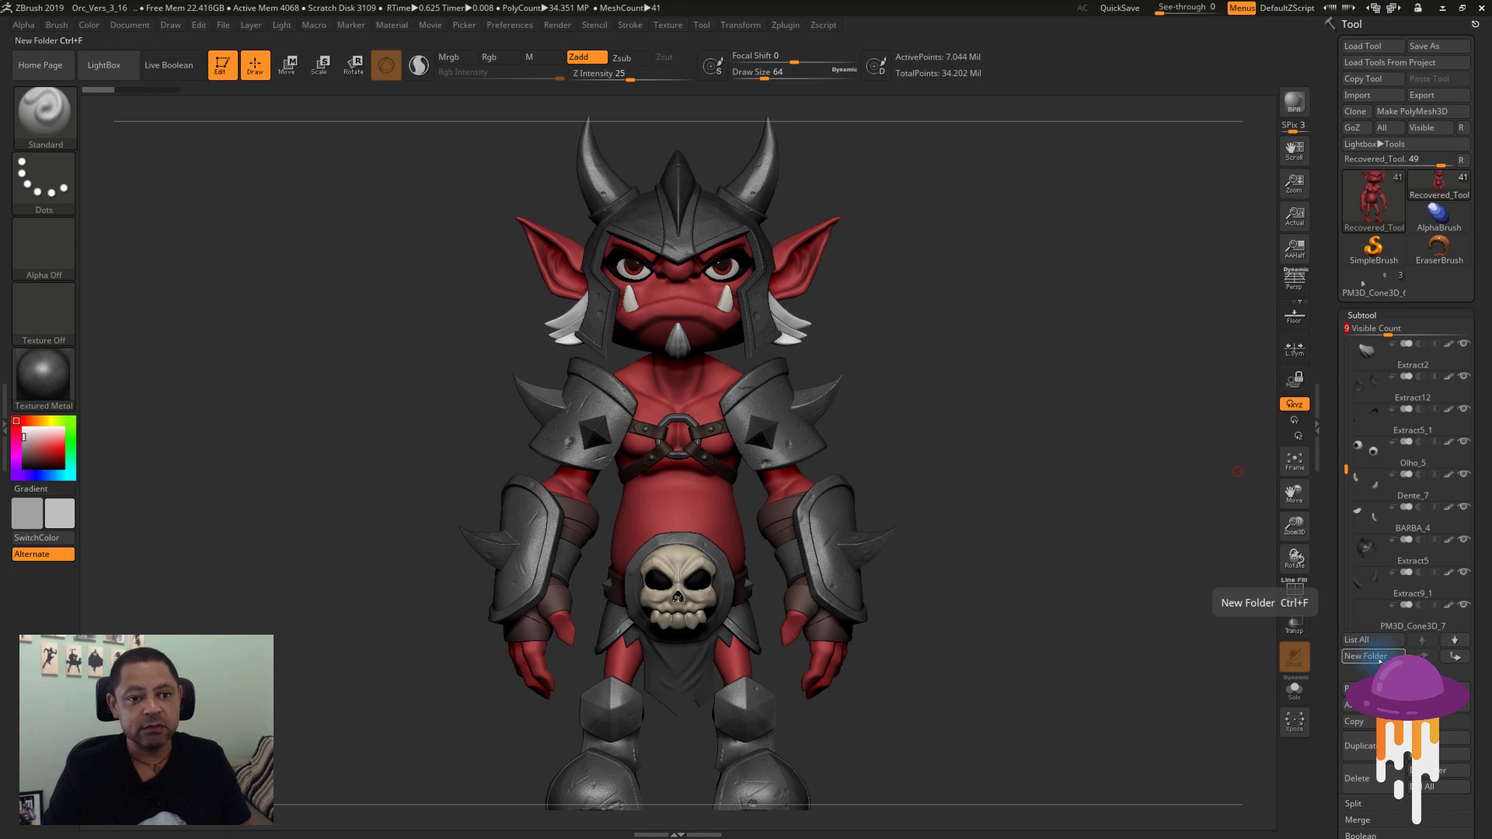
# - Create a subtool folder named 'Corpo' and select the Recovered_Tool body inside it
pyautogui.click(1378, 658)
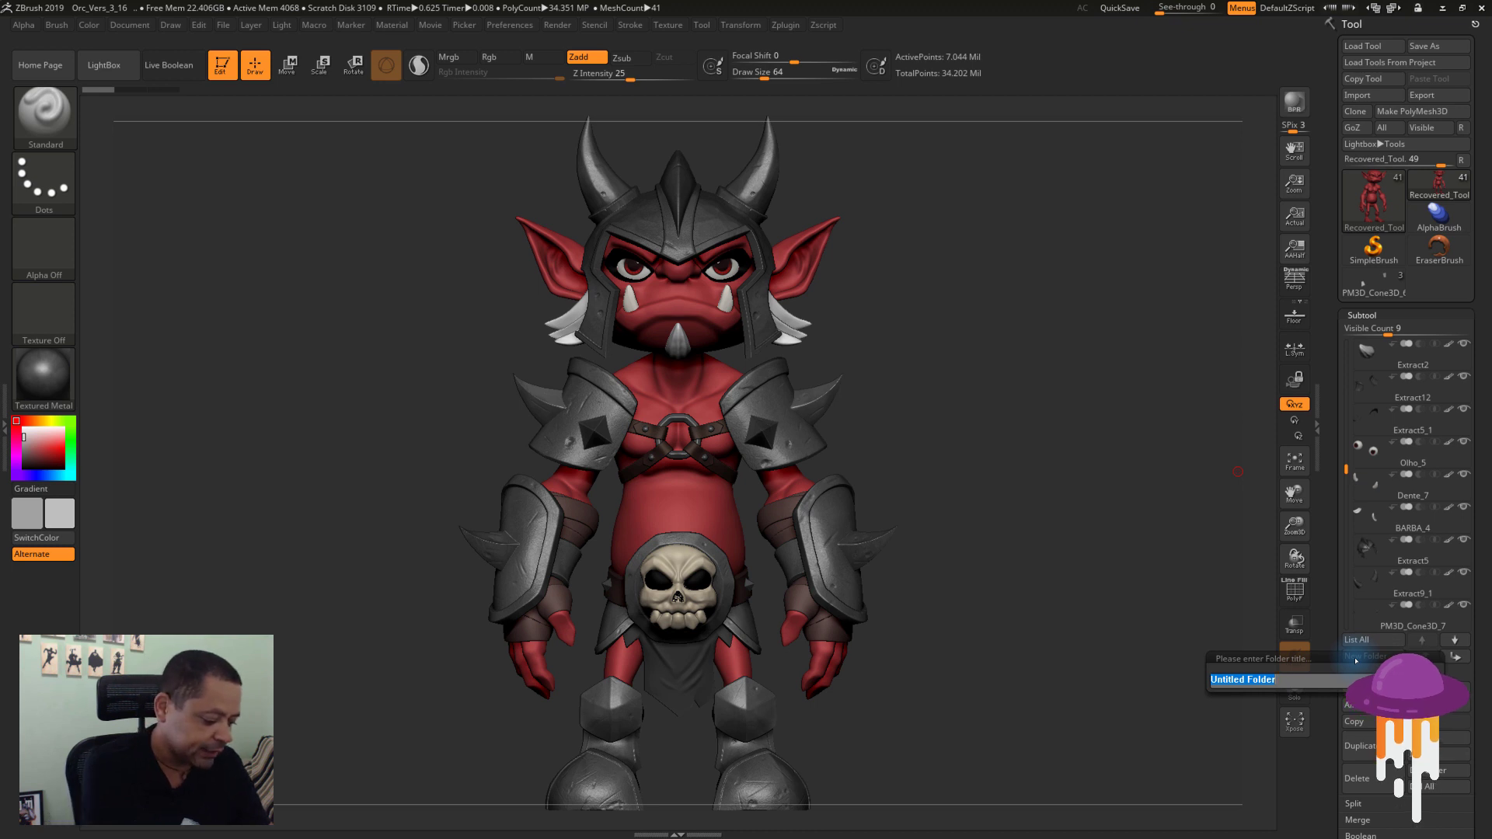
pyautogui.write('Cor')
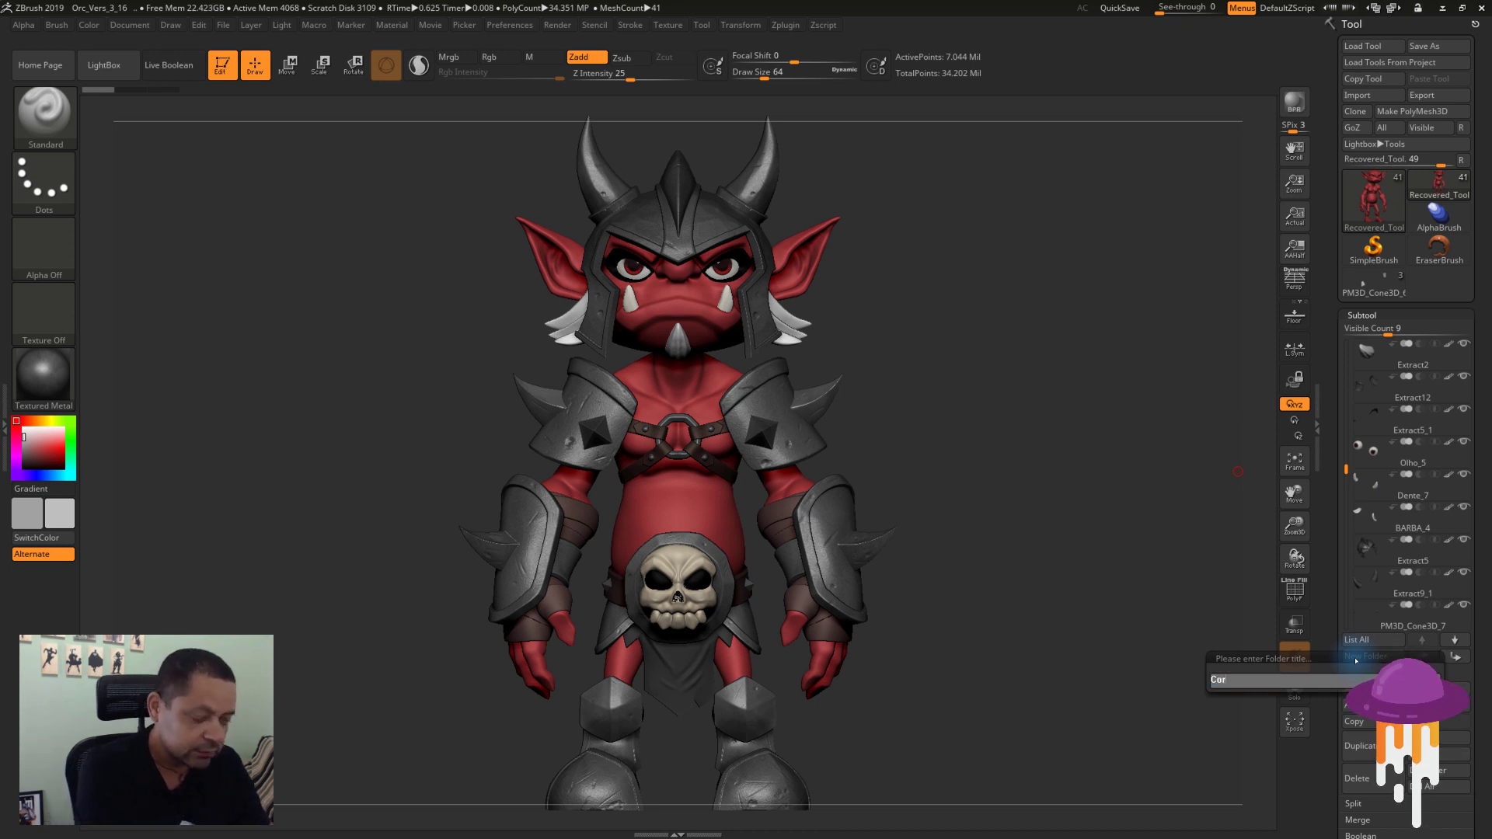
pyautogui.write('po')
pyautogui.press('Return')
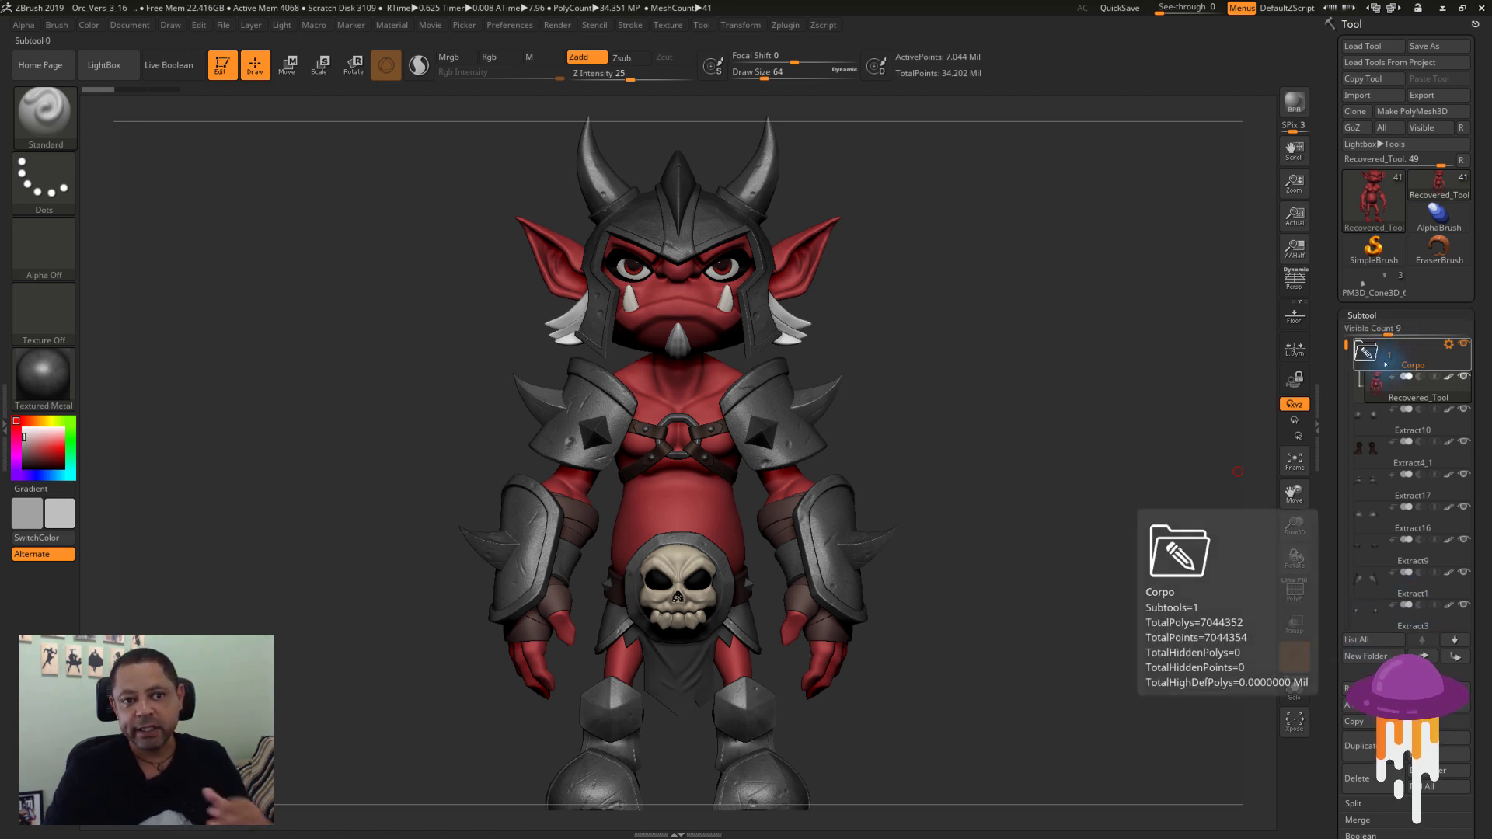
pyautogui.click(1385, 385)
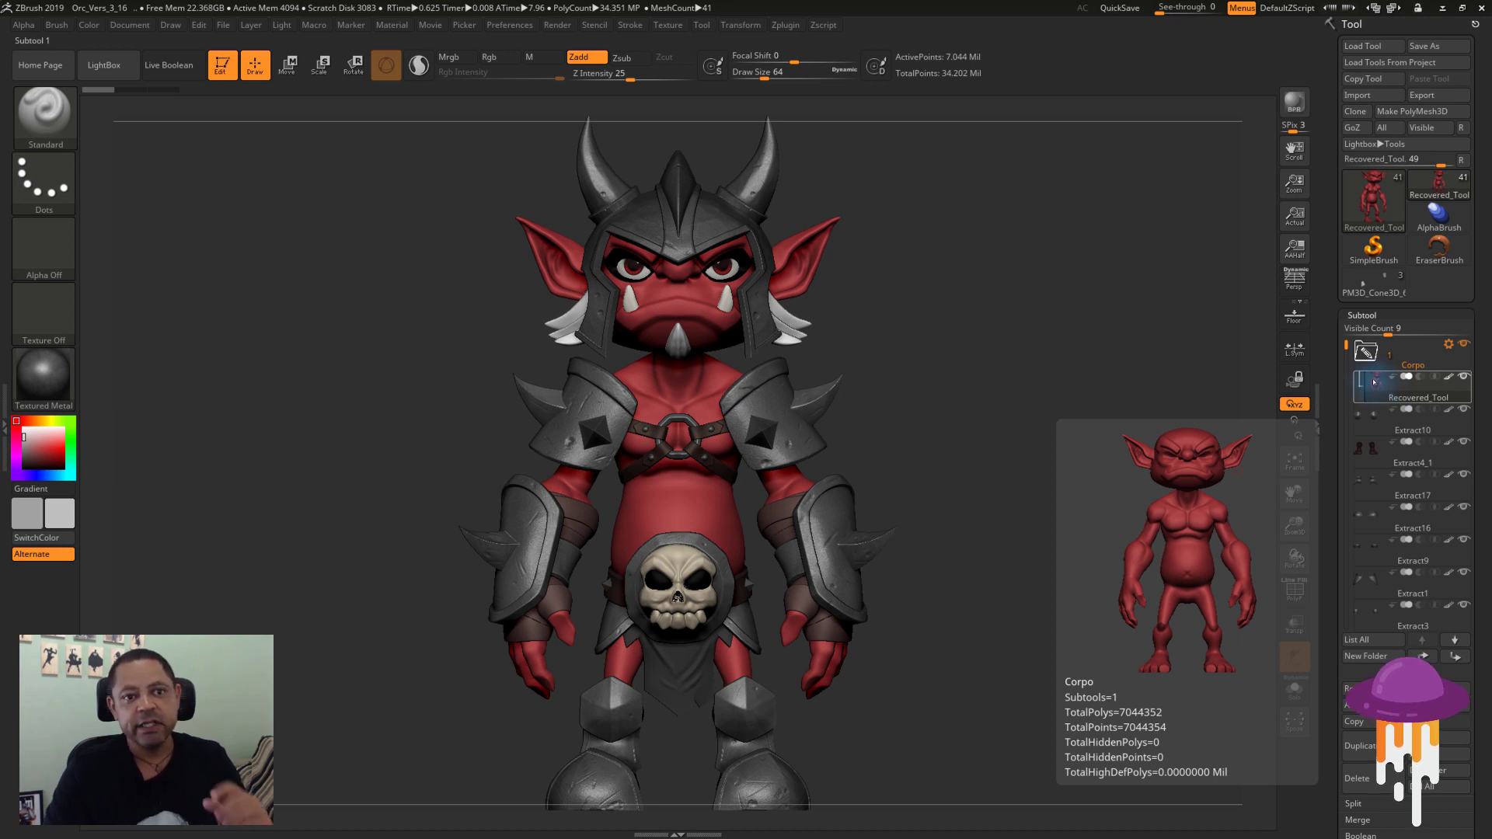
# - Move Extract10 below Extract4_1, swap Extract16 and Extract17, and lift Extract16 above Extract4_1
pyautogui.click(1378, 371)
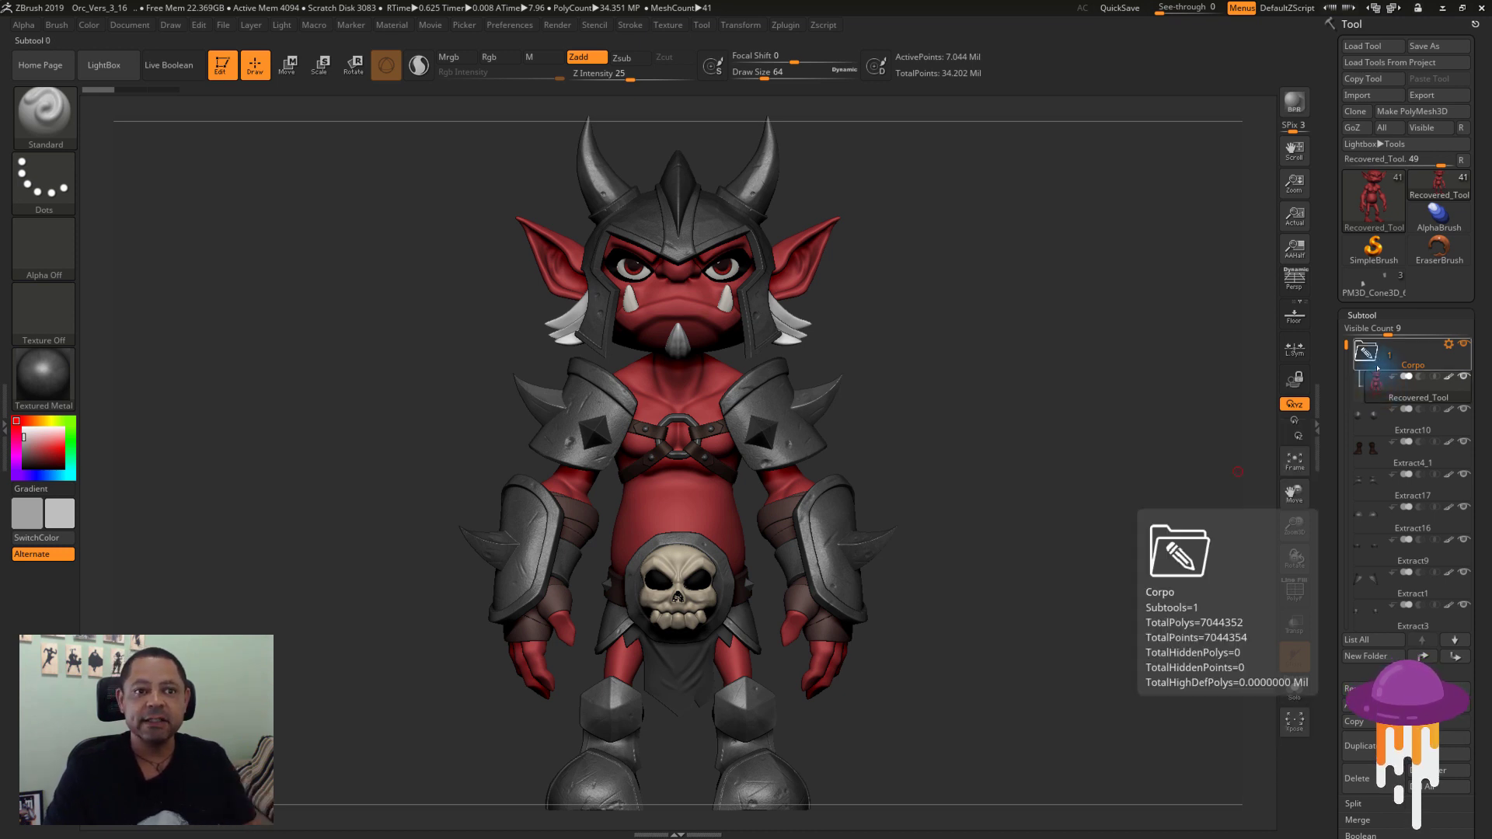
pyautogui.click(1379, 387)
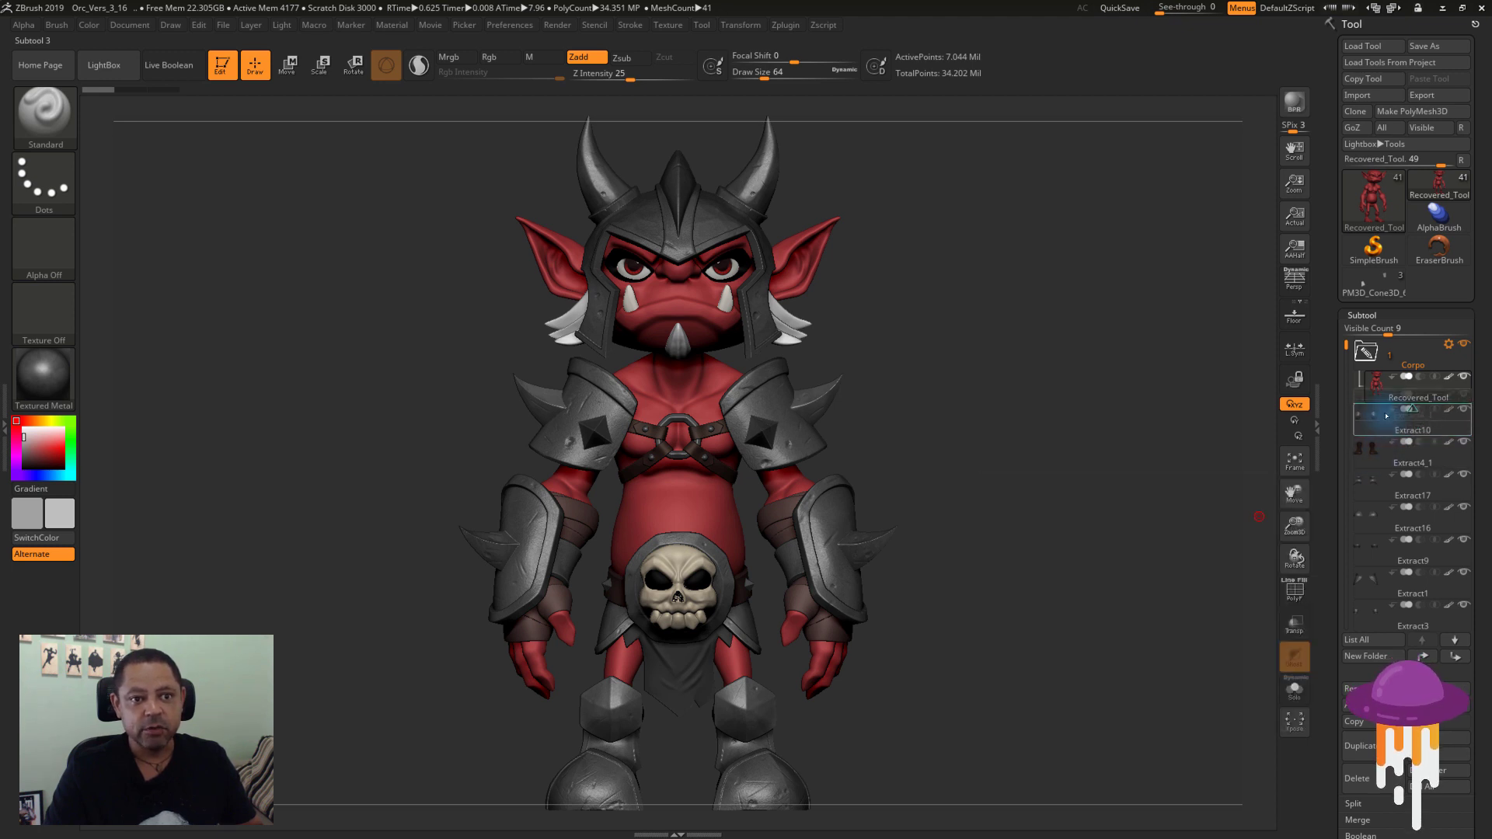
pyautogui.moveTo(1386, 415)
pyautogui.mouseDown()
pyautogui.moveTo(1383, 402)
pyautogui.moveTo(1390, 426)
pyautogui.mouseUp()
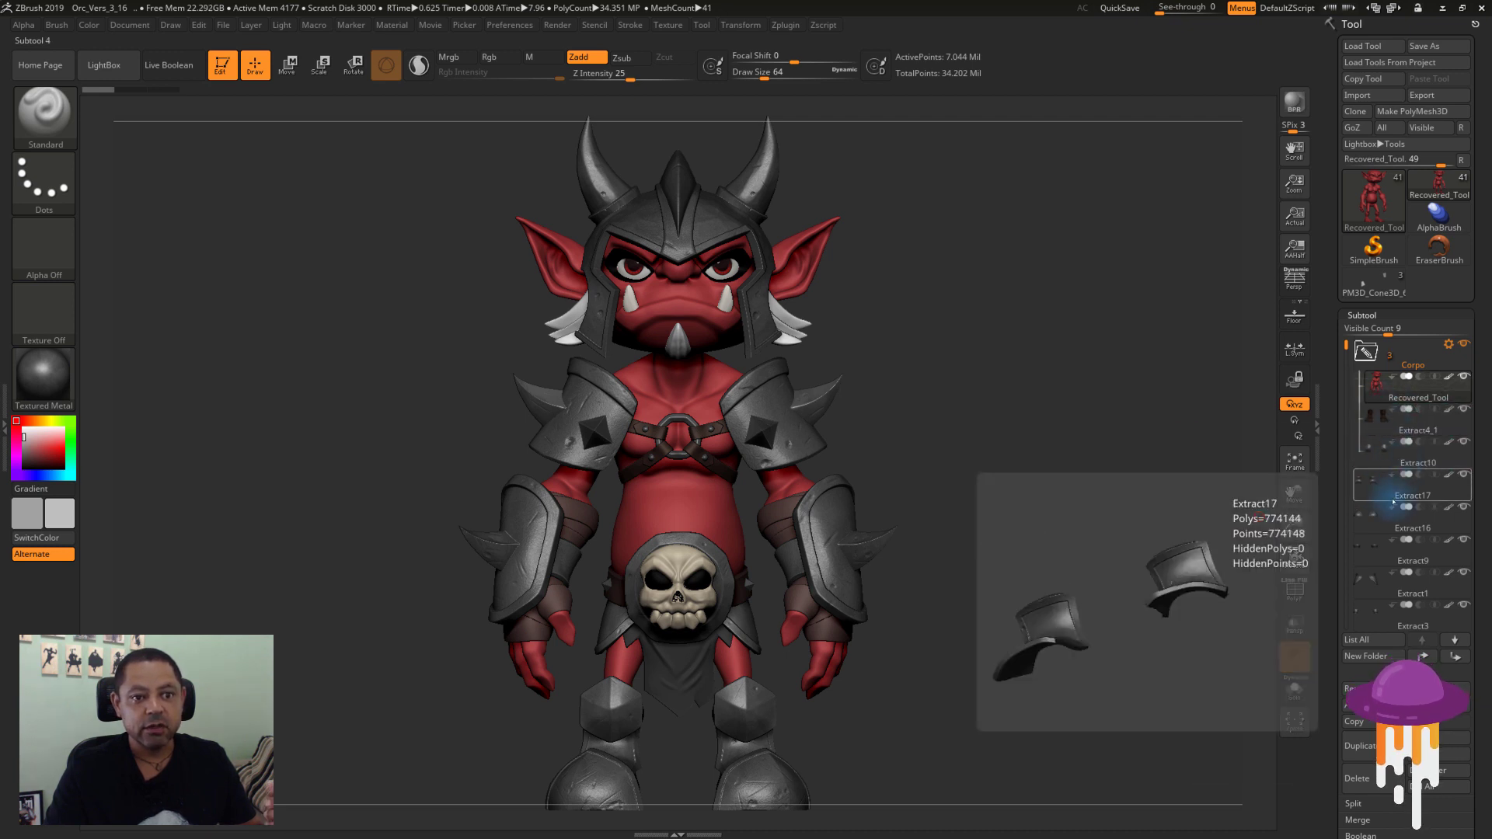
pyautogui.moveTo(1387, 501)
pyautogui.mouseDown()
pyautogui.moveTo(1389, 617)
pyautogui.moveTo(1399, 587)
pyautogui.mouseUp()
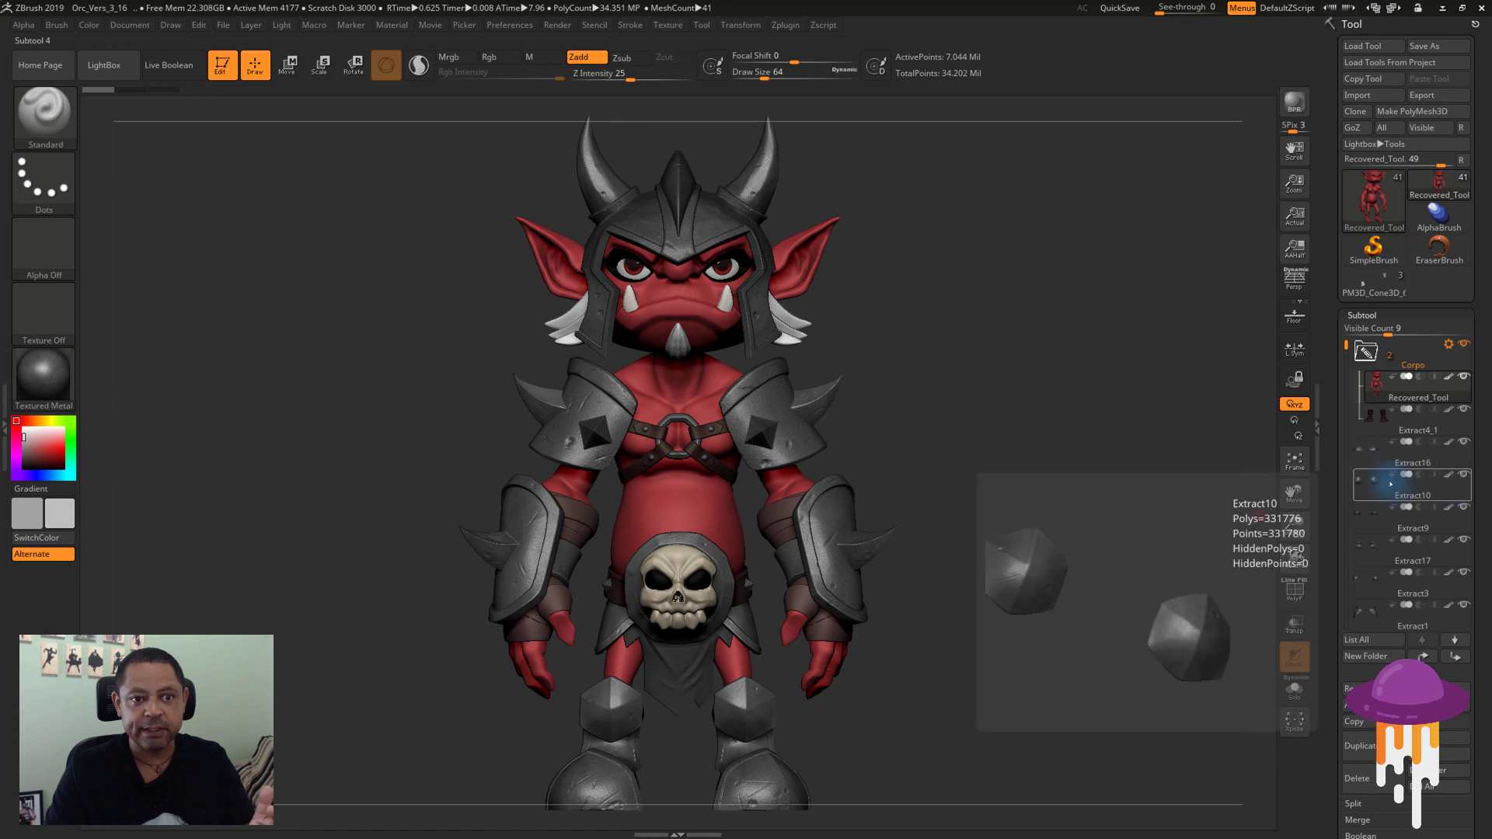
pyautogui.moveTo(1391, 490); pyautogui.dragTo(1395, 476)
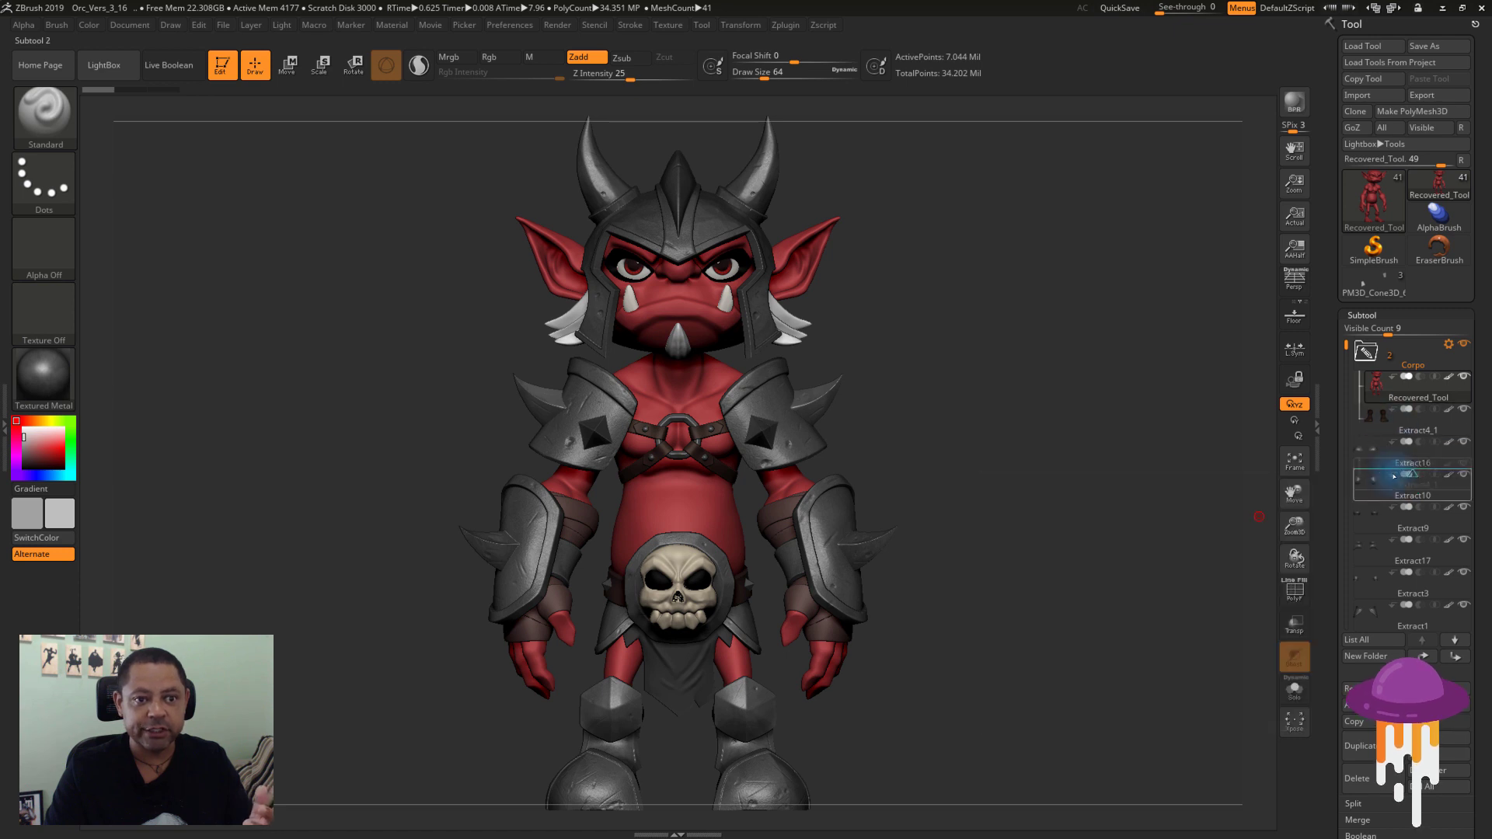
pyautogui.click(1423, 656)
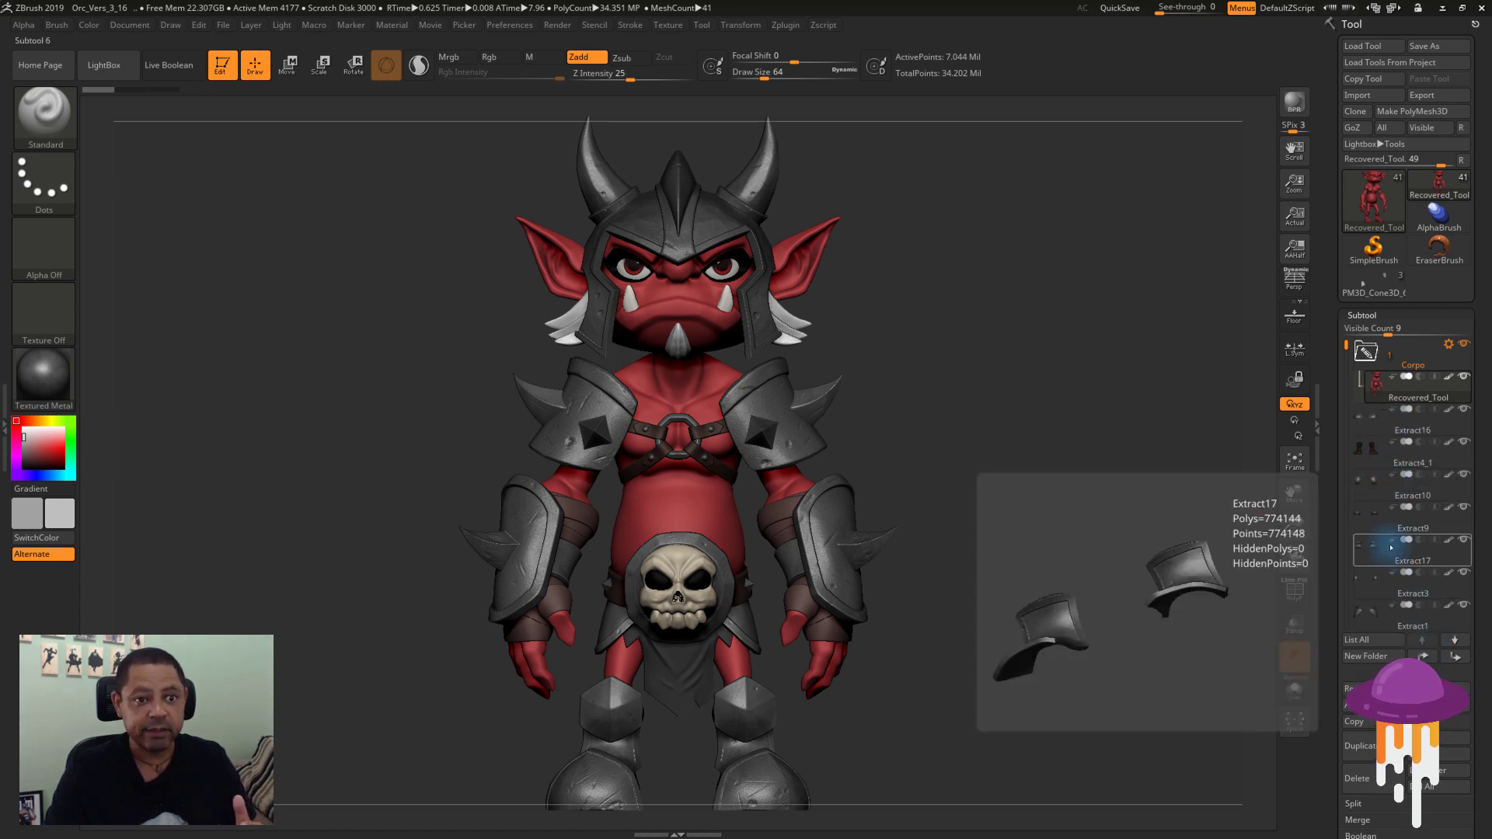
# - Move Recovered_Tool up out of Corpo and create another folder named corpo
pyautogui.click(1424, 657)
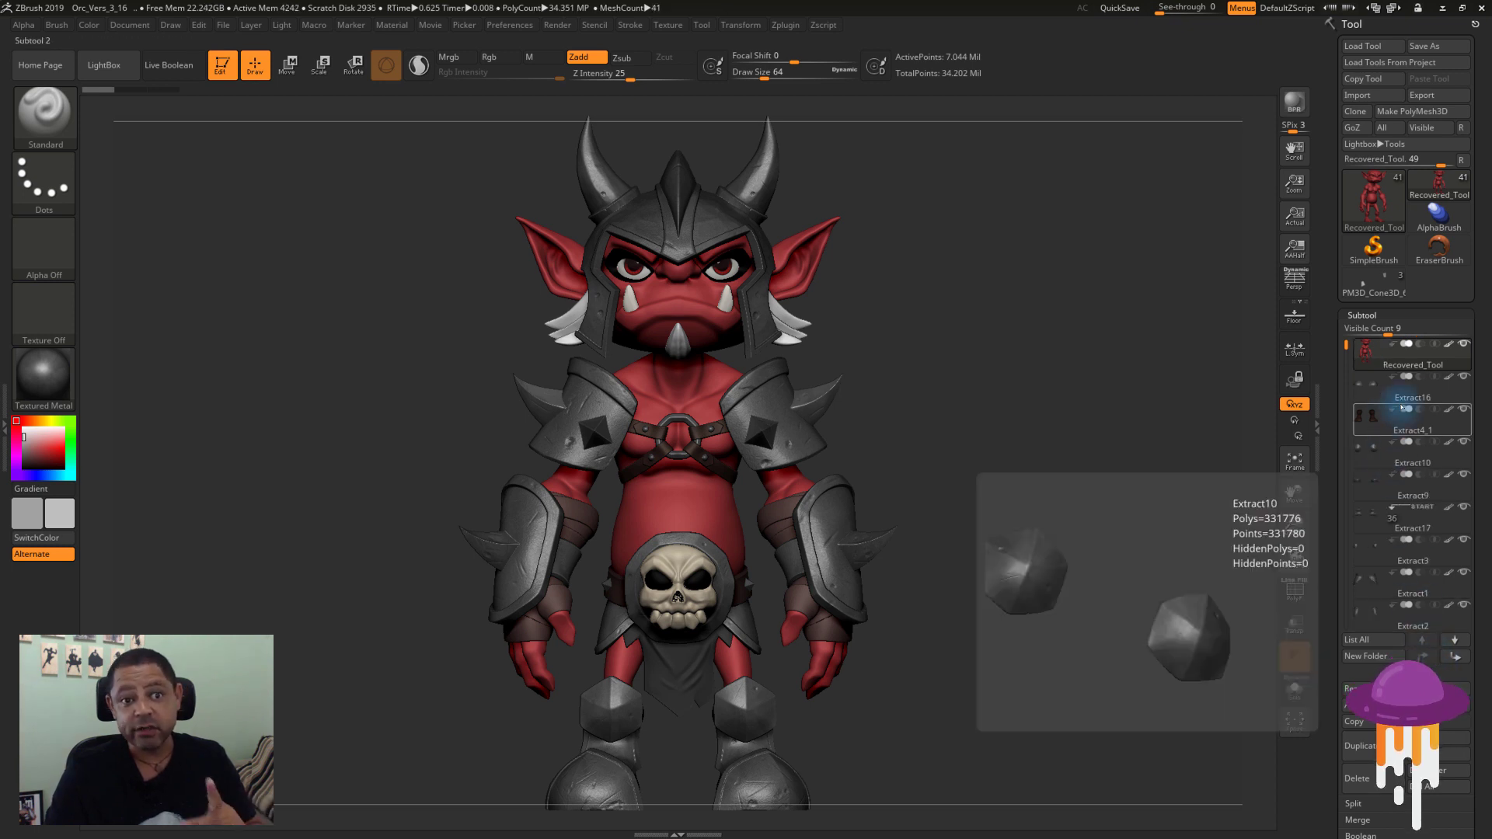
pyautogui.moveTo(1410, 384)
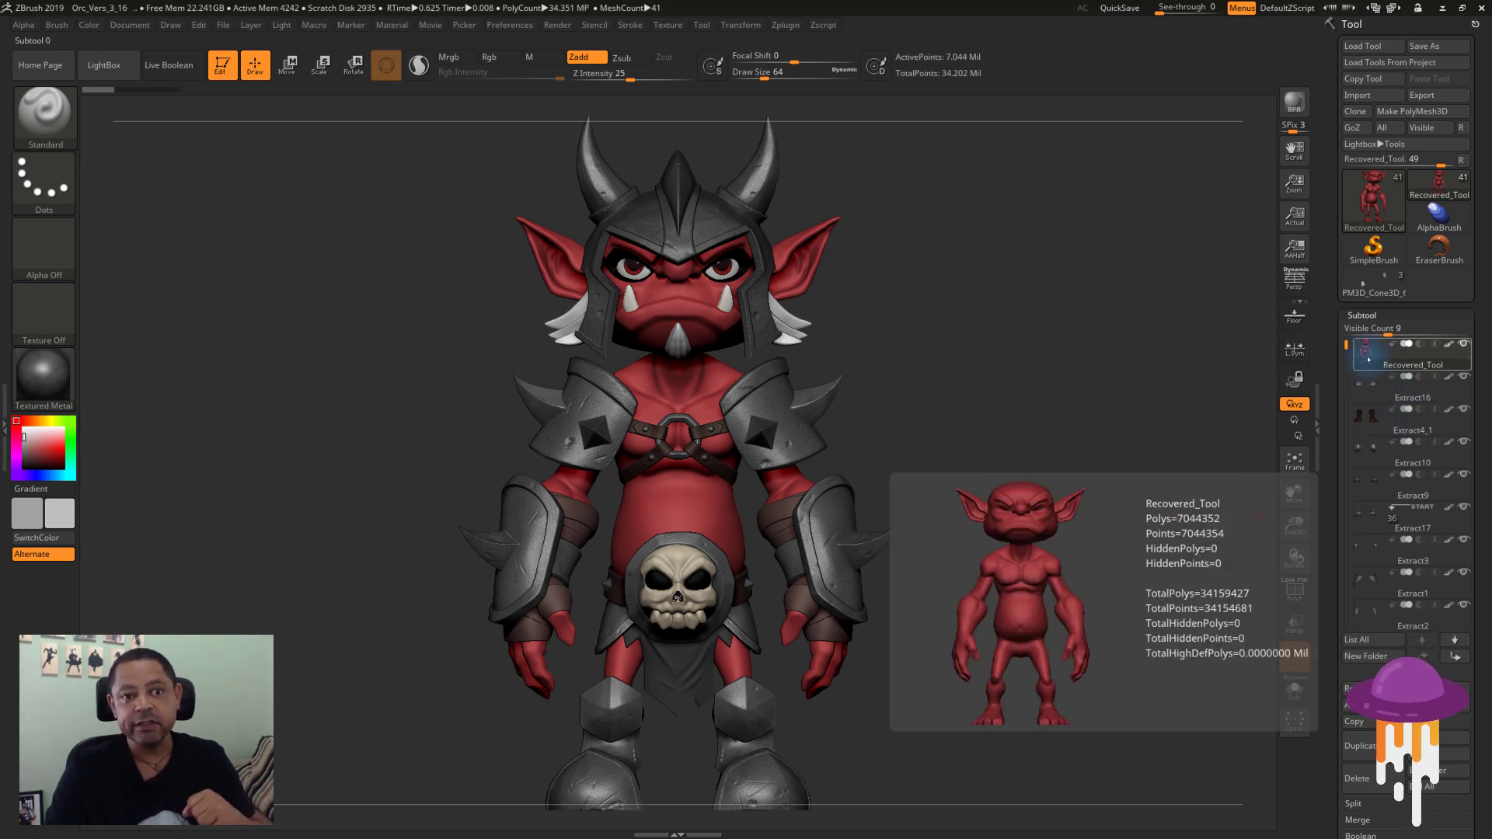
pyautogui.click(1368, 660)
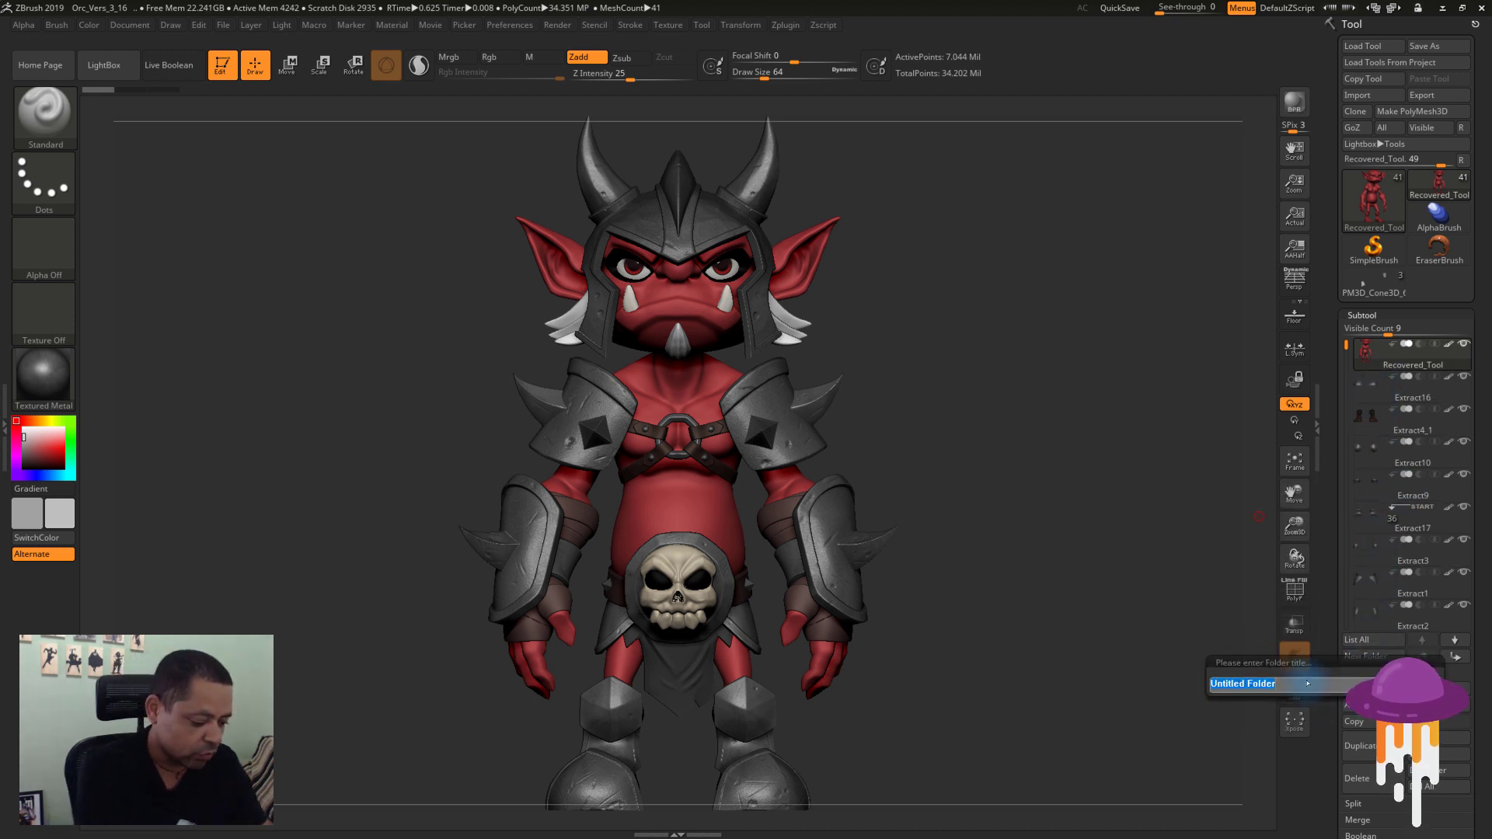
pyautogui.write('rpo')
pyautogui.press('Return')
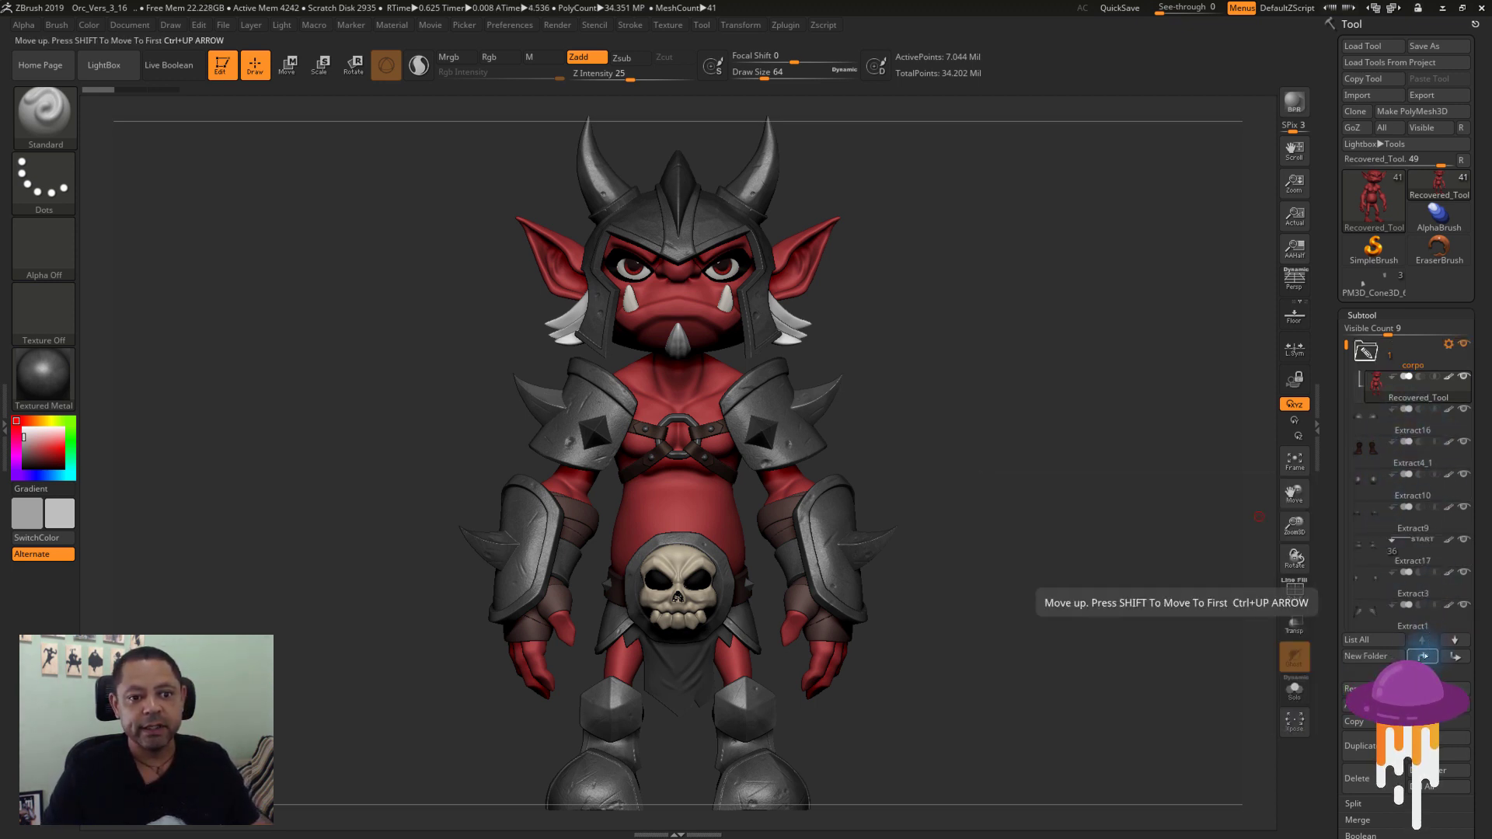
# - Raise Extract1 three places to just below Extract16, and drag the corpo folder lower
pyautogui.click(1377, 619)
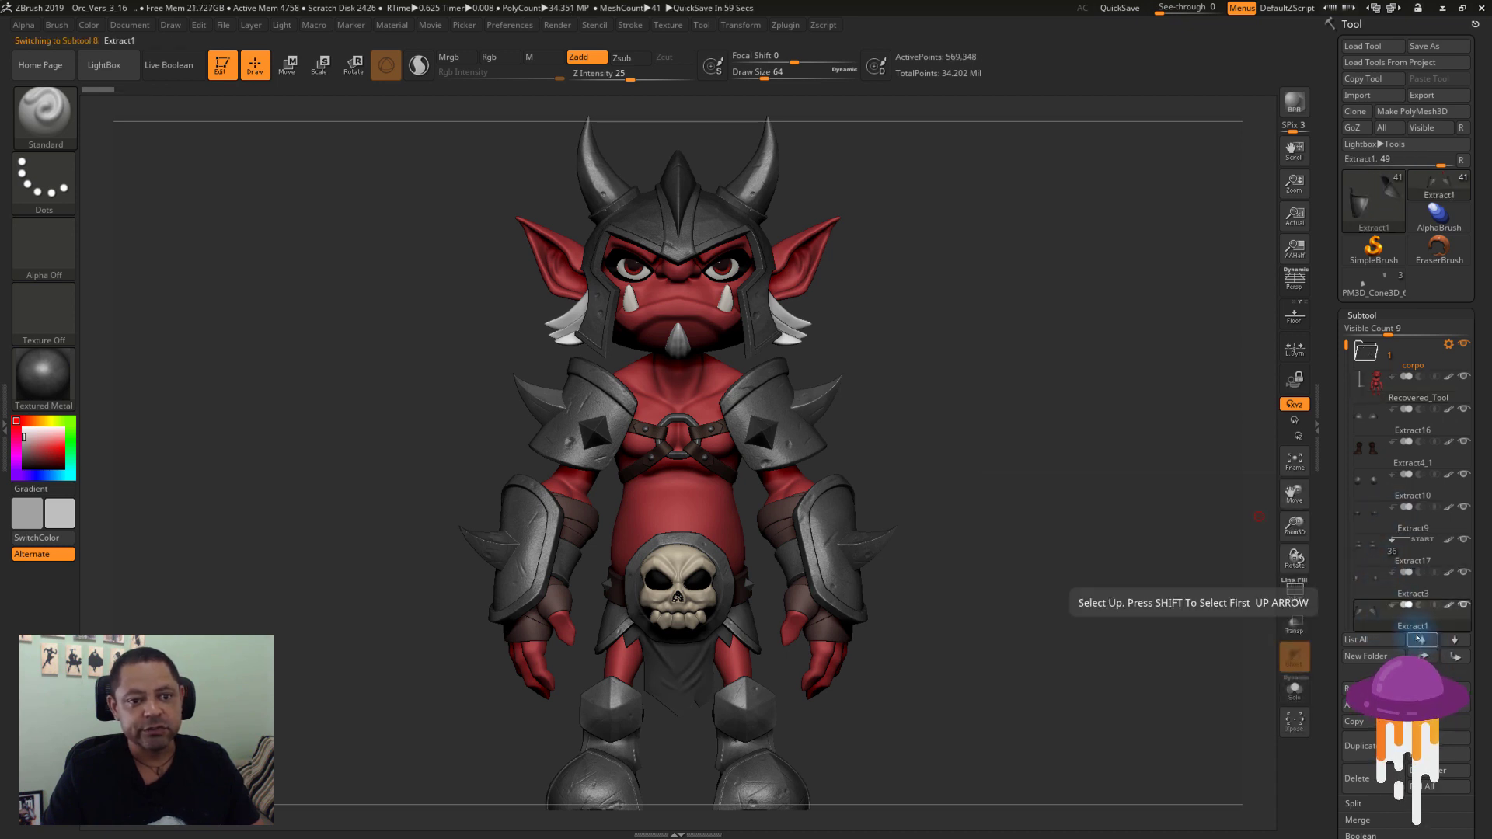
pyautogui.click(1422, 640)
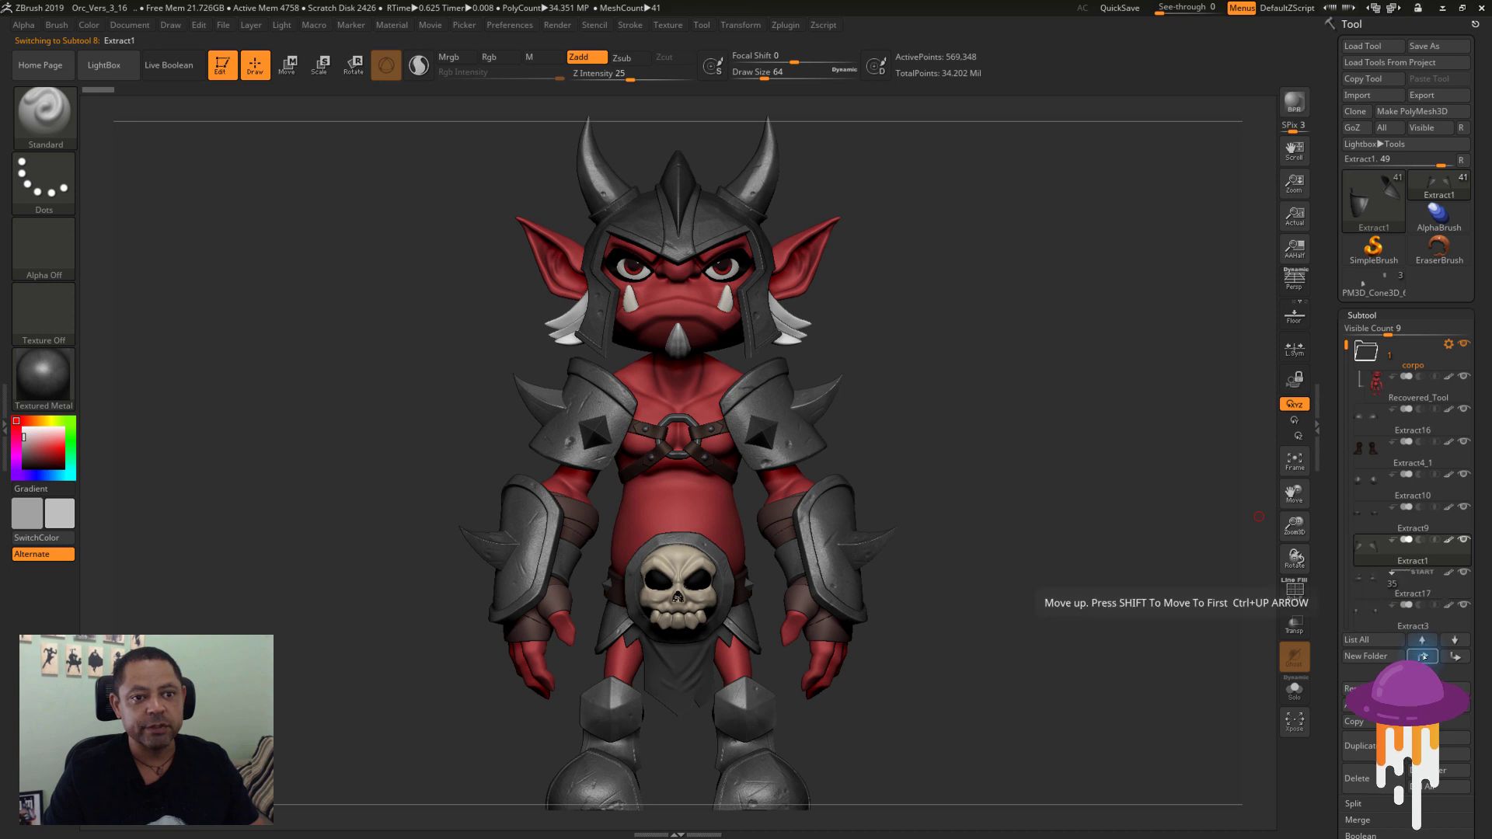
pyautogui.click(1422, 641)
pyautogui.click(1422, 641)
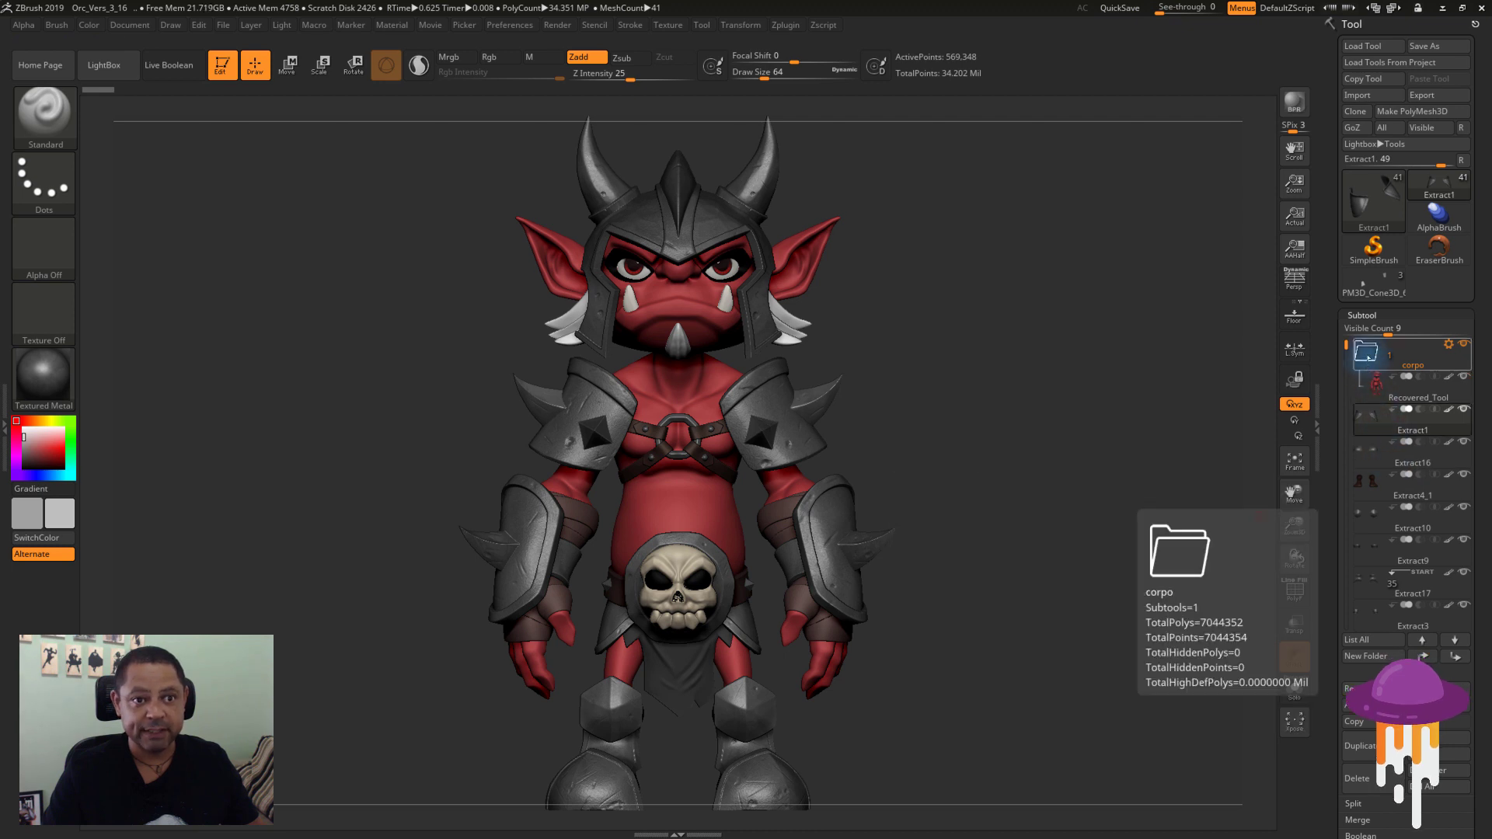
pyautogui.moveTo(1368, 356); pyautogui.dragTo(1380, 464)
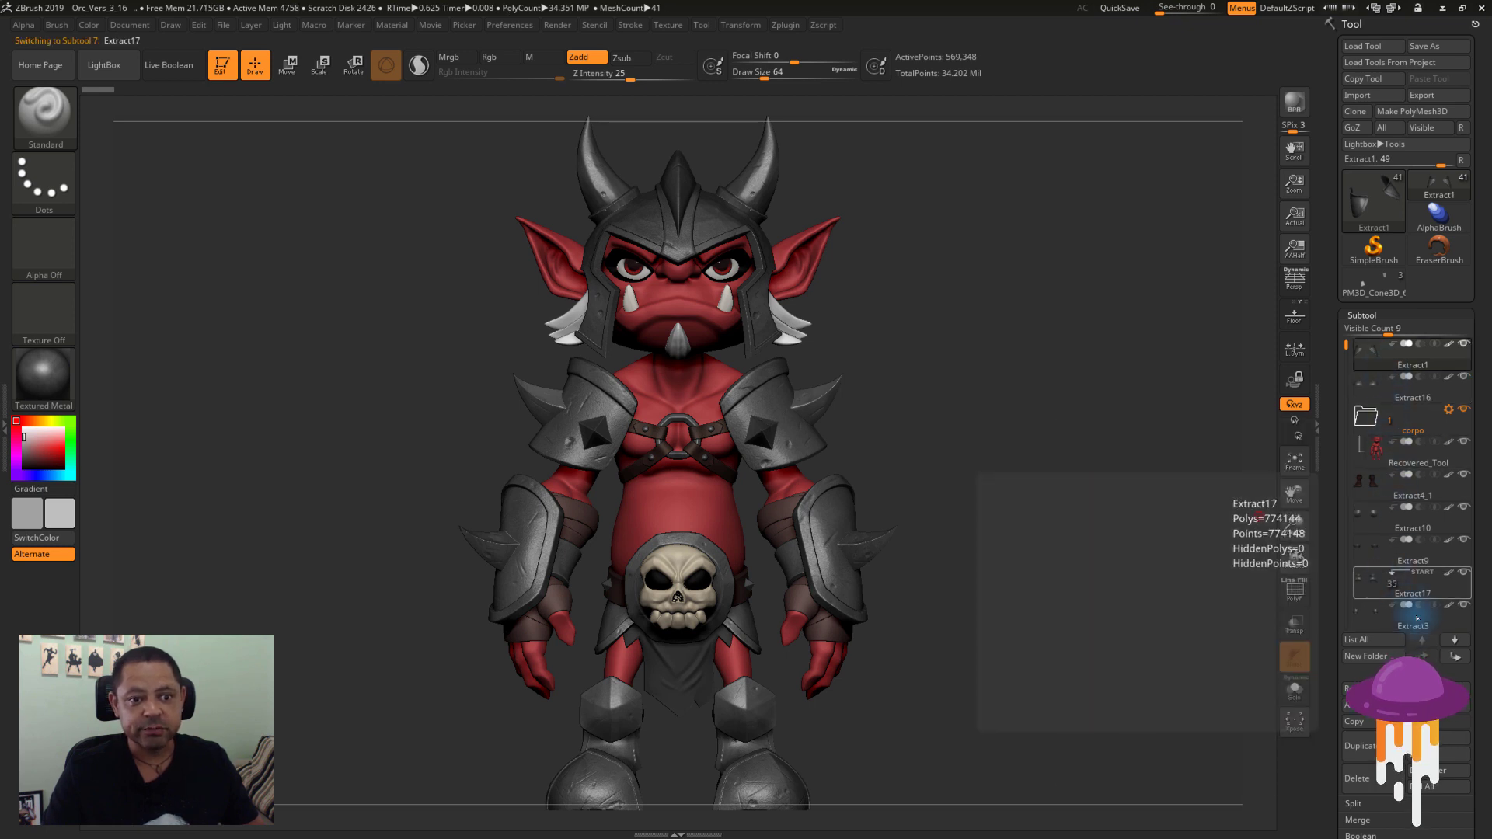
# - Move Extract17 up five places, out of corpo, to sit directly below Extract1
pyautogui.click(1395, 591)
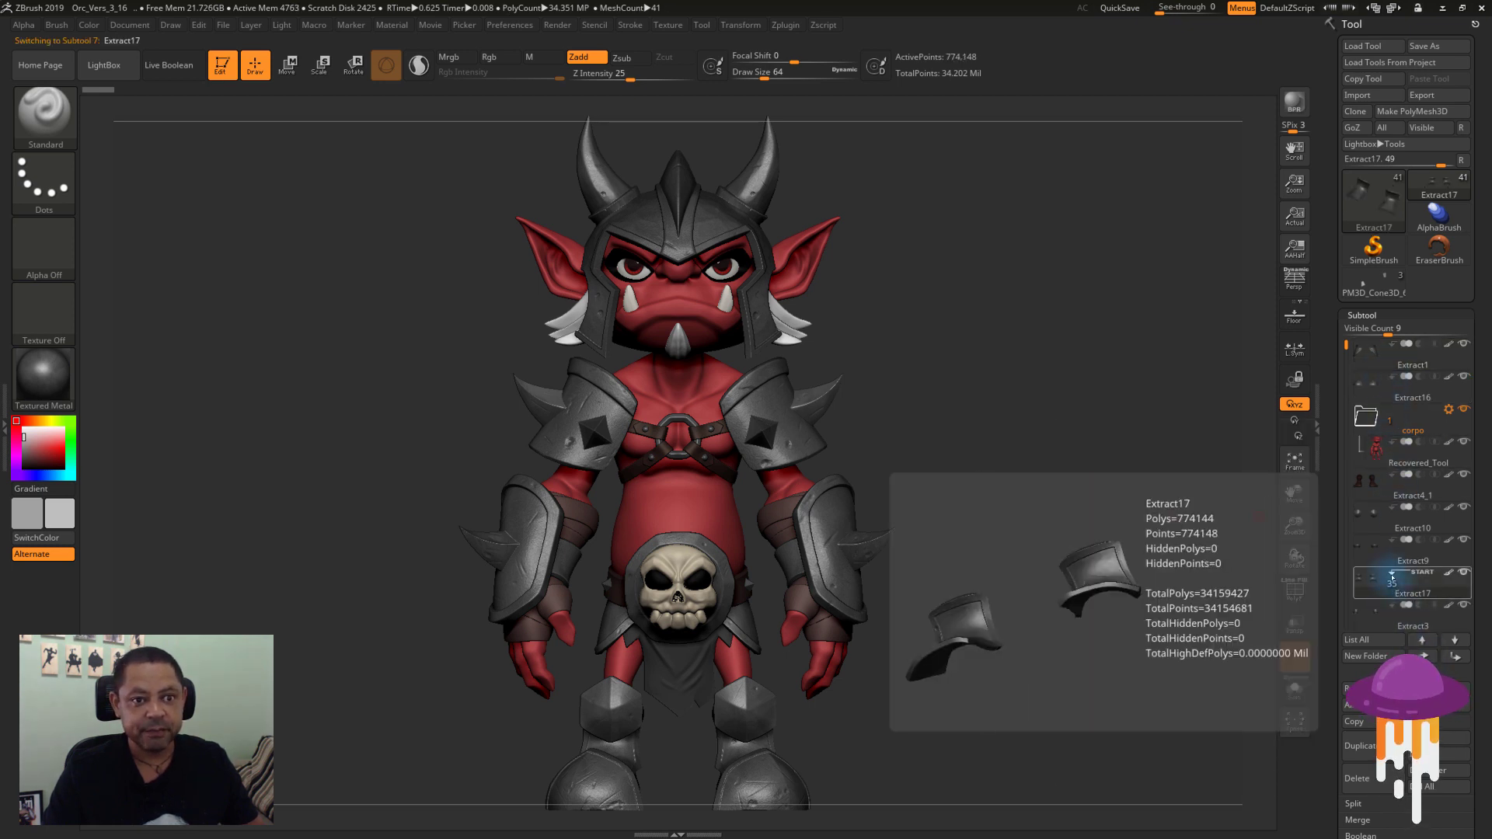
pyautogui.click(1423, 657)
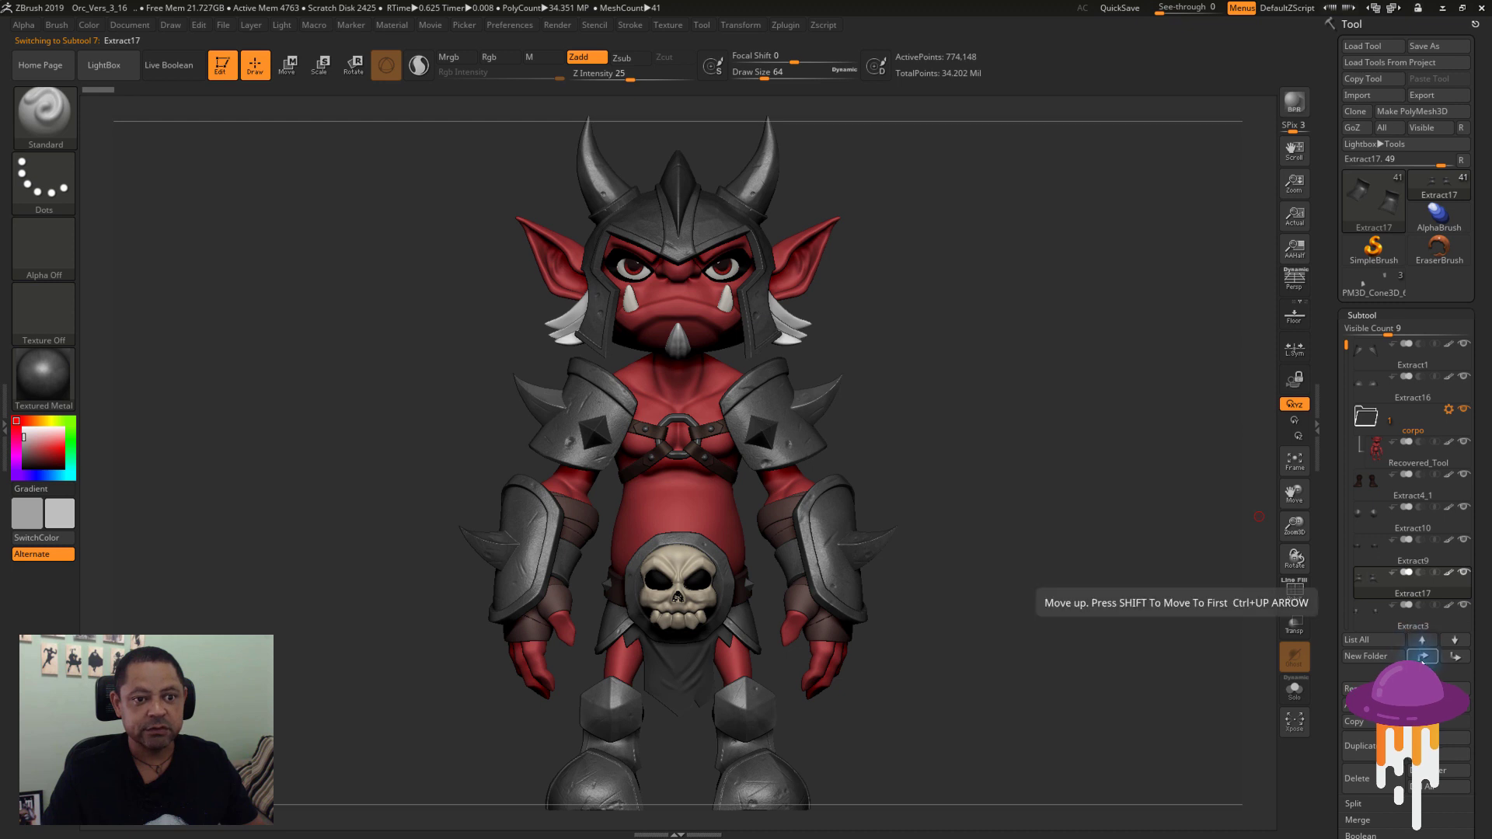
pyautogui.click(1423, 656)
pyautogui.click(1422, 657)
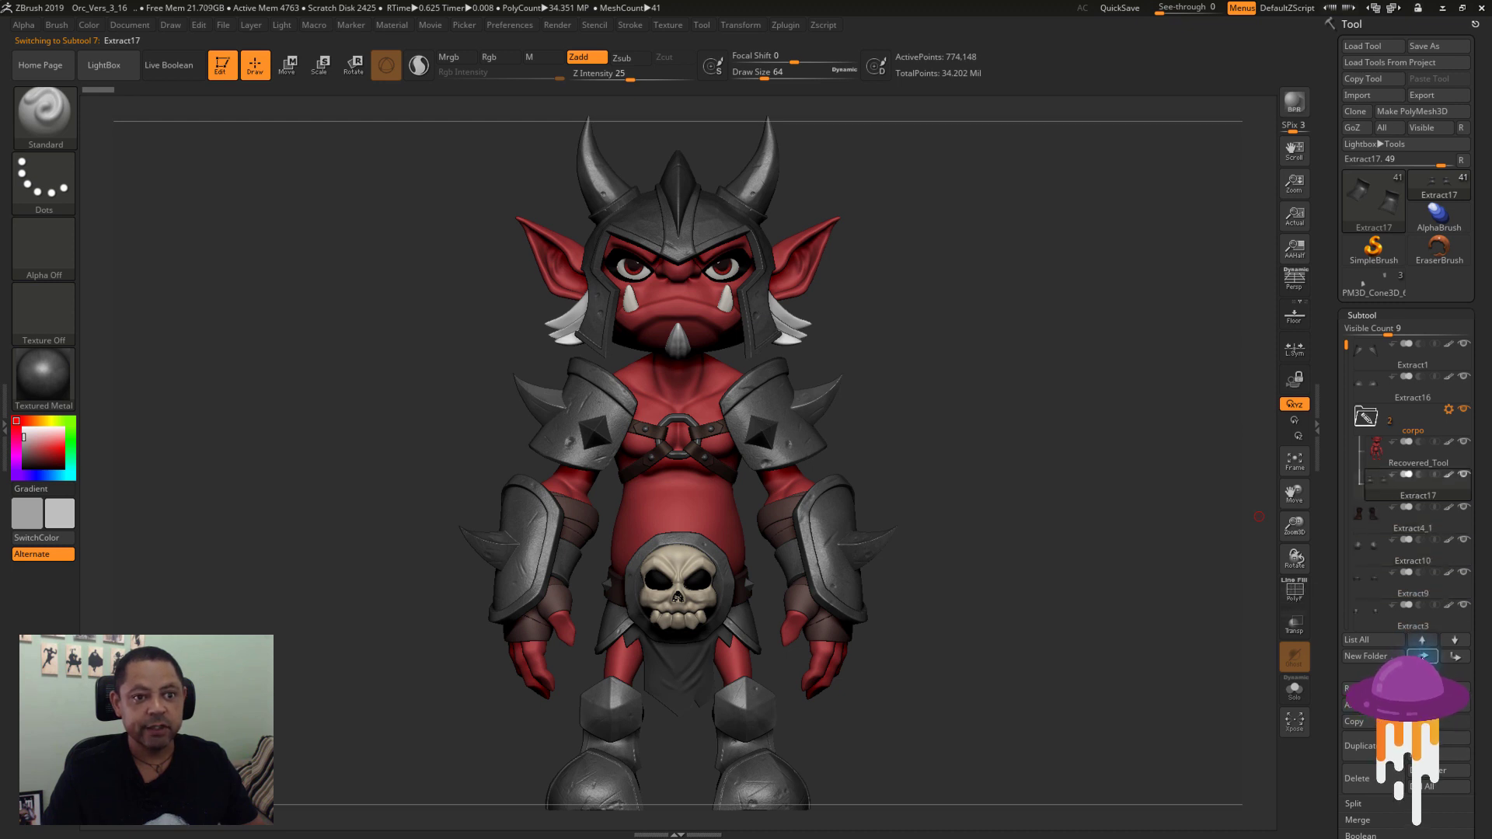
pyautogui.click(1423, 657)
pyautogui.click(1423, 657)
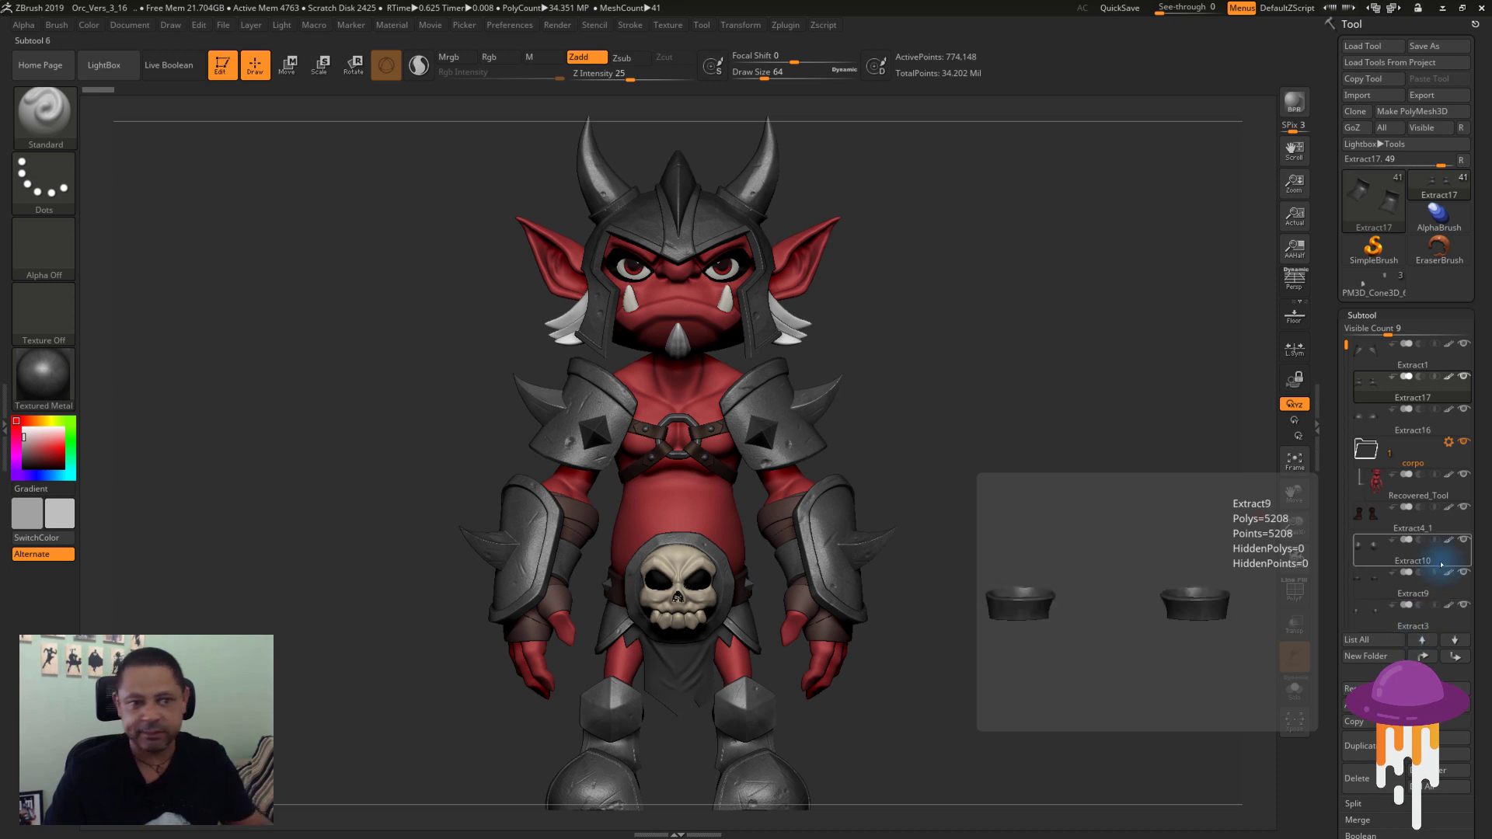
# - Select the Recovered_Tool subtool
pyautogui.moveTo(1416, 501)
pyautogui.click(1369, 483)
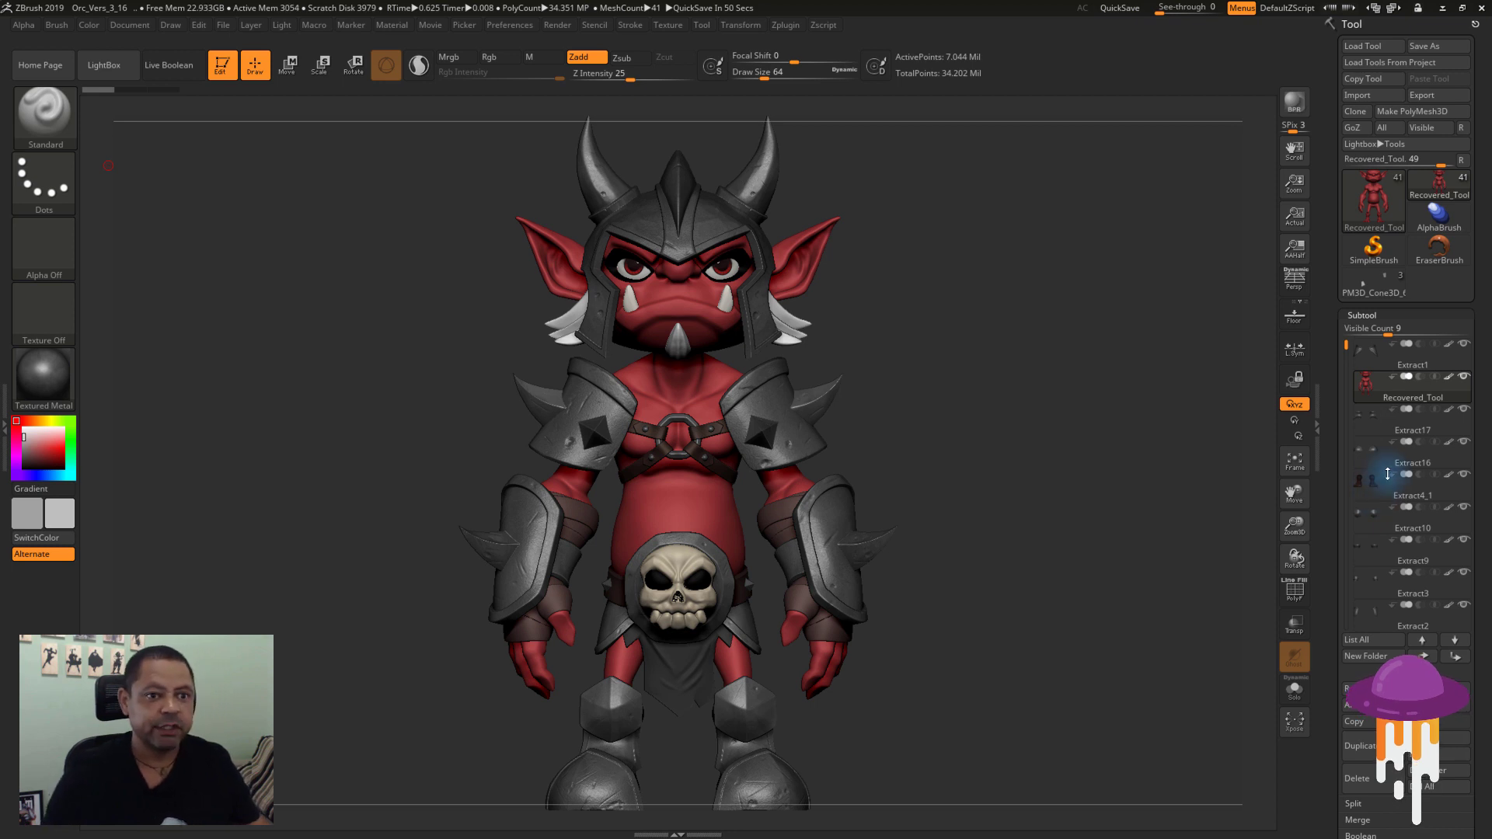
# - Put Extract16 in a new folder with the default name 'Untitled Folder' and open its Folder Actions
pyautogui.click(1376, 457)
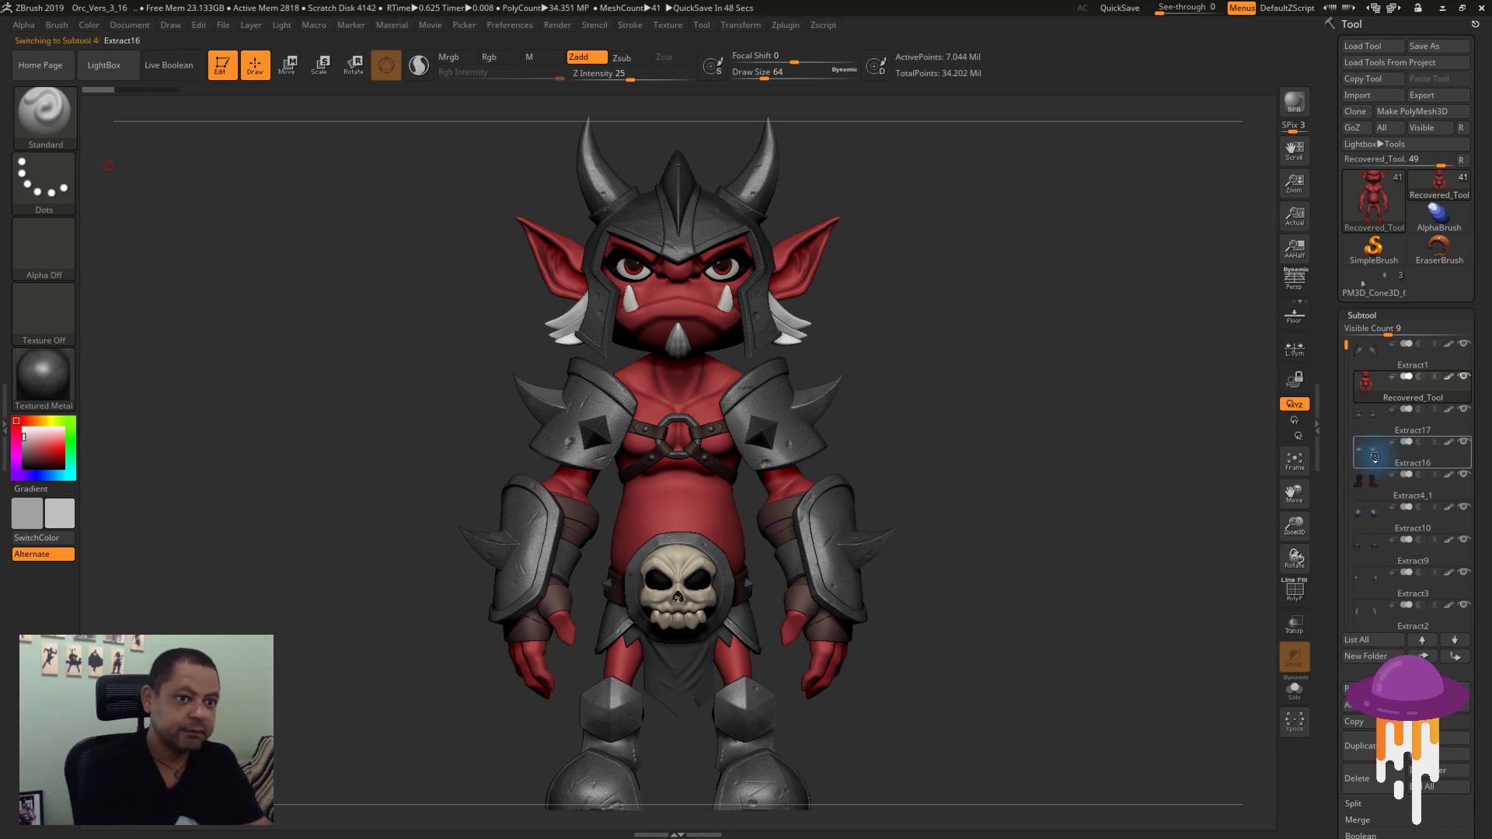
pyautogui.click(1367, 452)
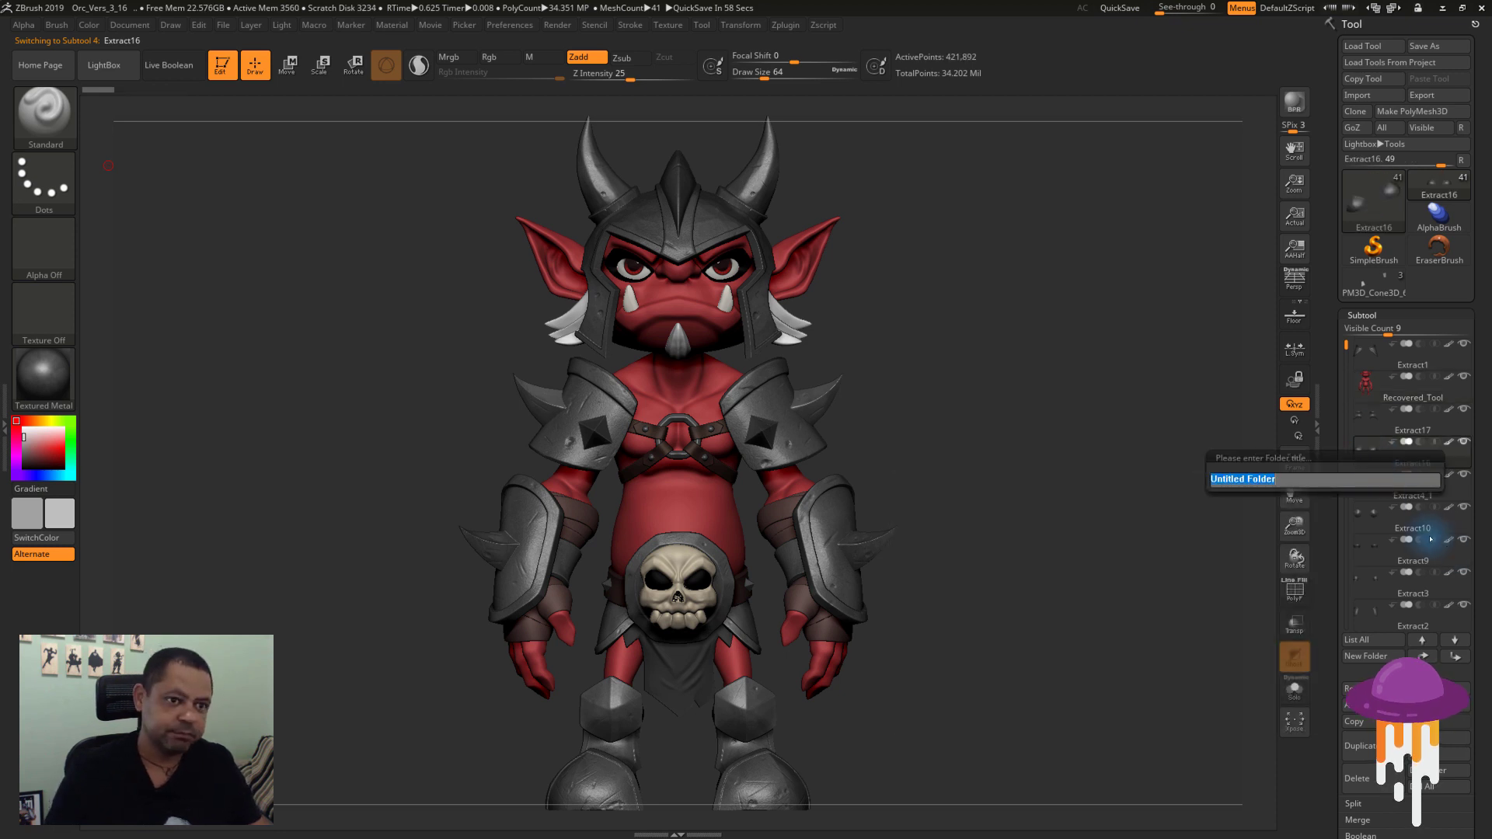
pyautogui.press('Return')
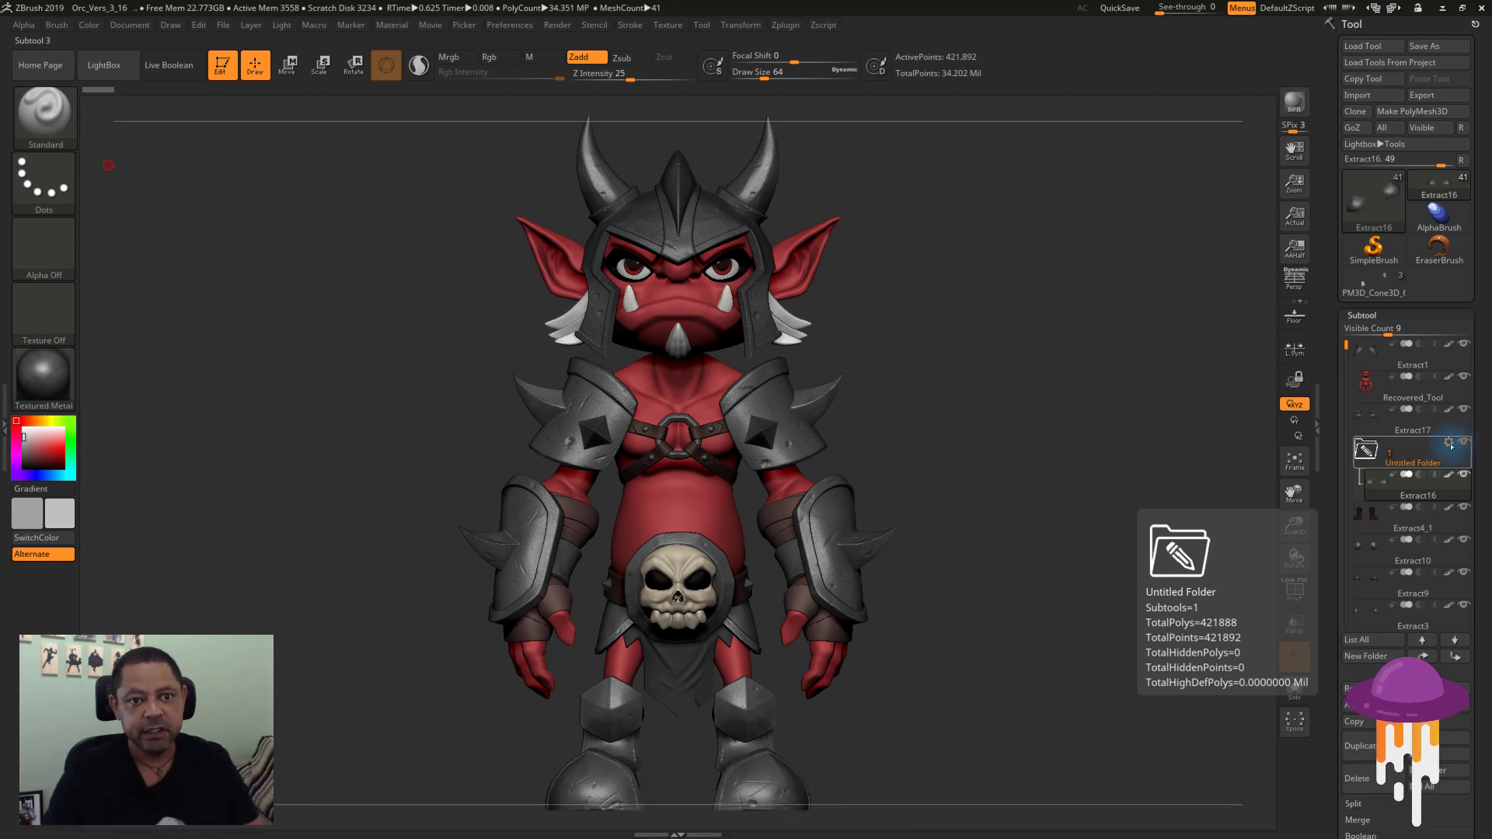
pyautogui.click(1449, 443)
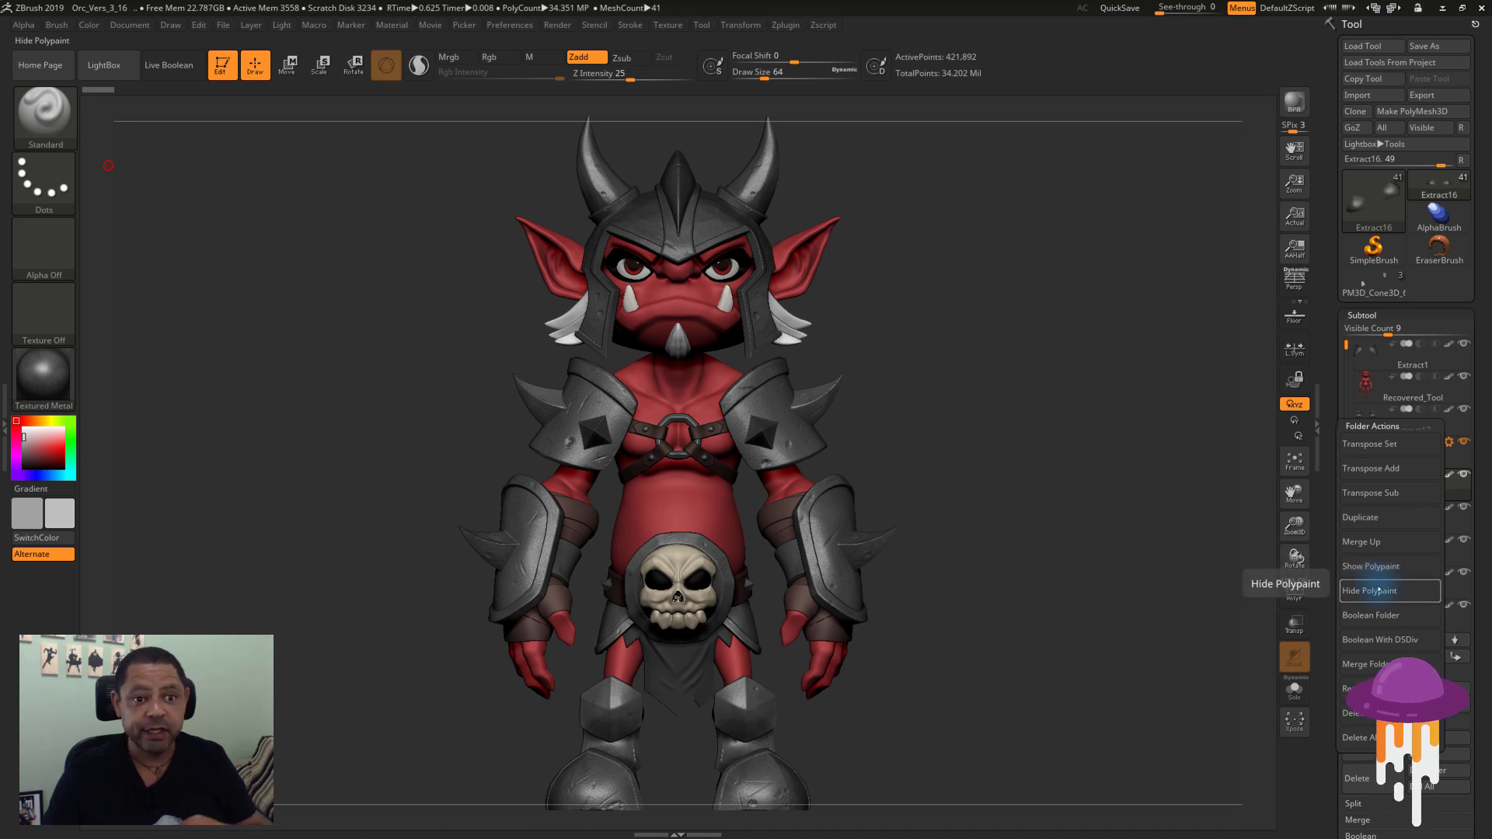
# - Apply Hide Polypaint to Untitled Folder from Folder Actions
pyautogui.click(1380, 592)
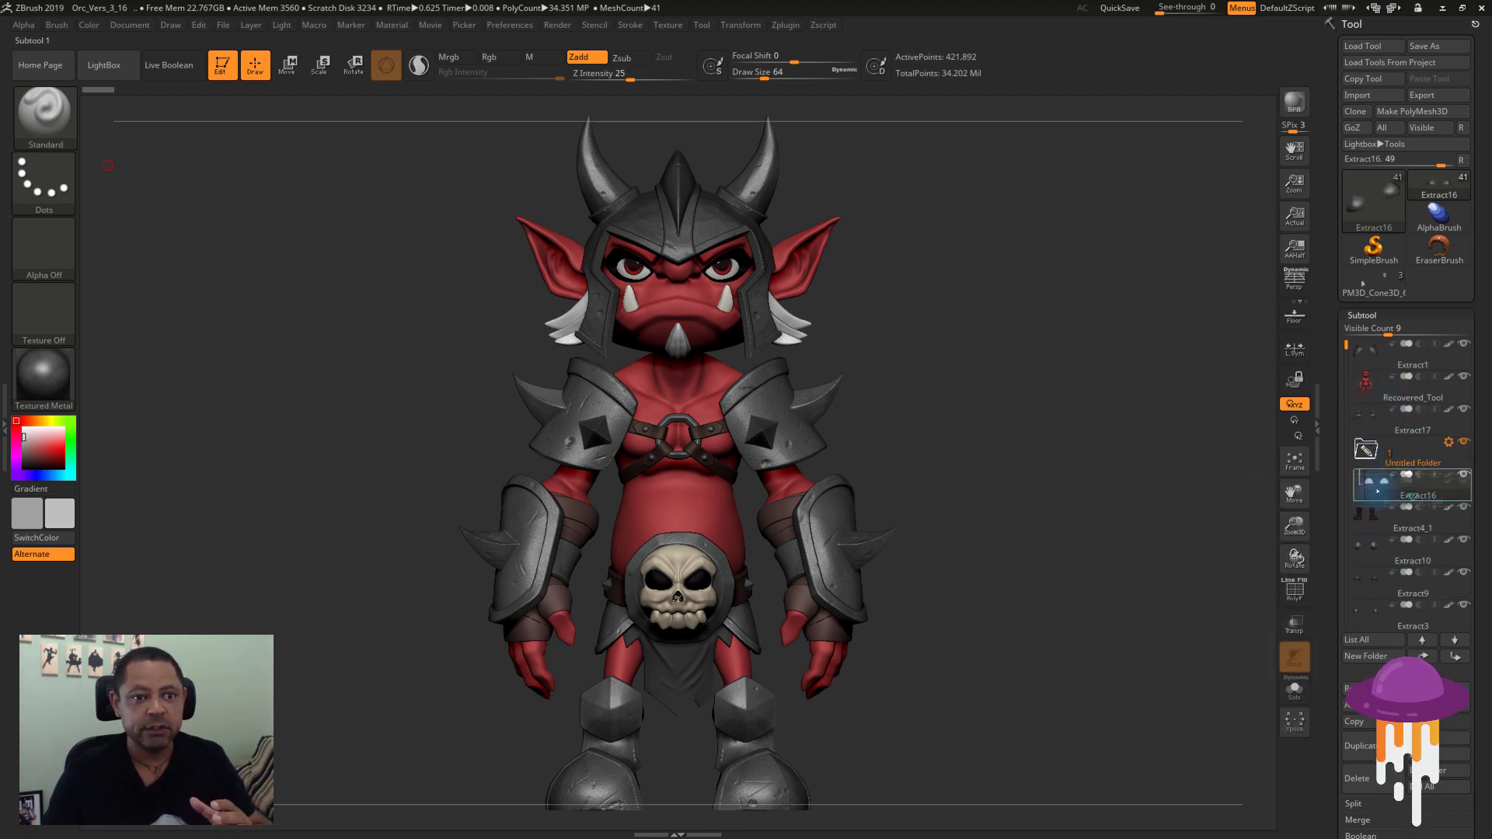
# - Move Recovered_Tool into Untitled Folder, then hide and re-show the folder's polypaint
pyautogui.moveTo(1377, 491); pyautogui.dragTo(1377, 484)
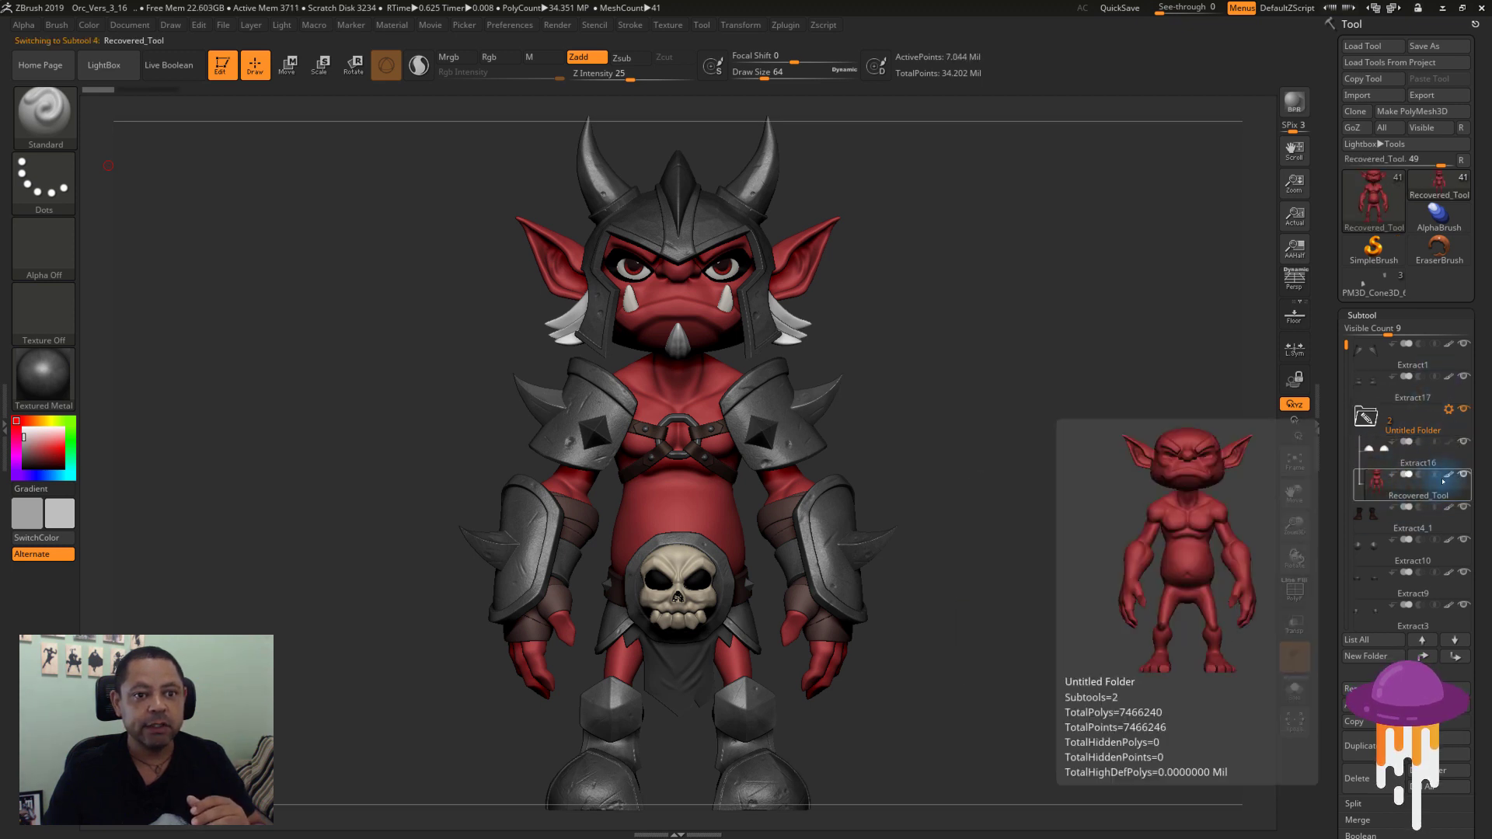
pyautogui.click(1365, 417)
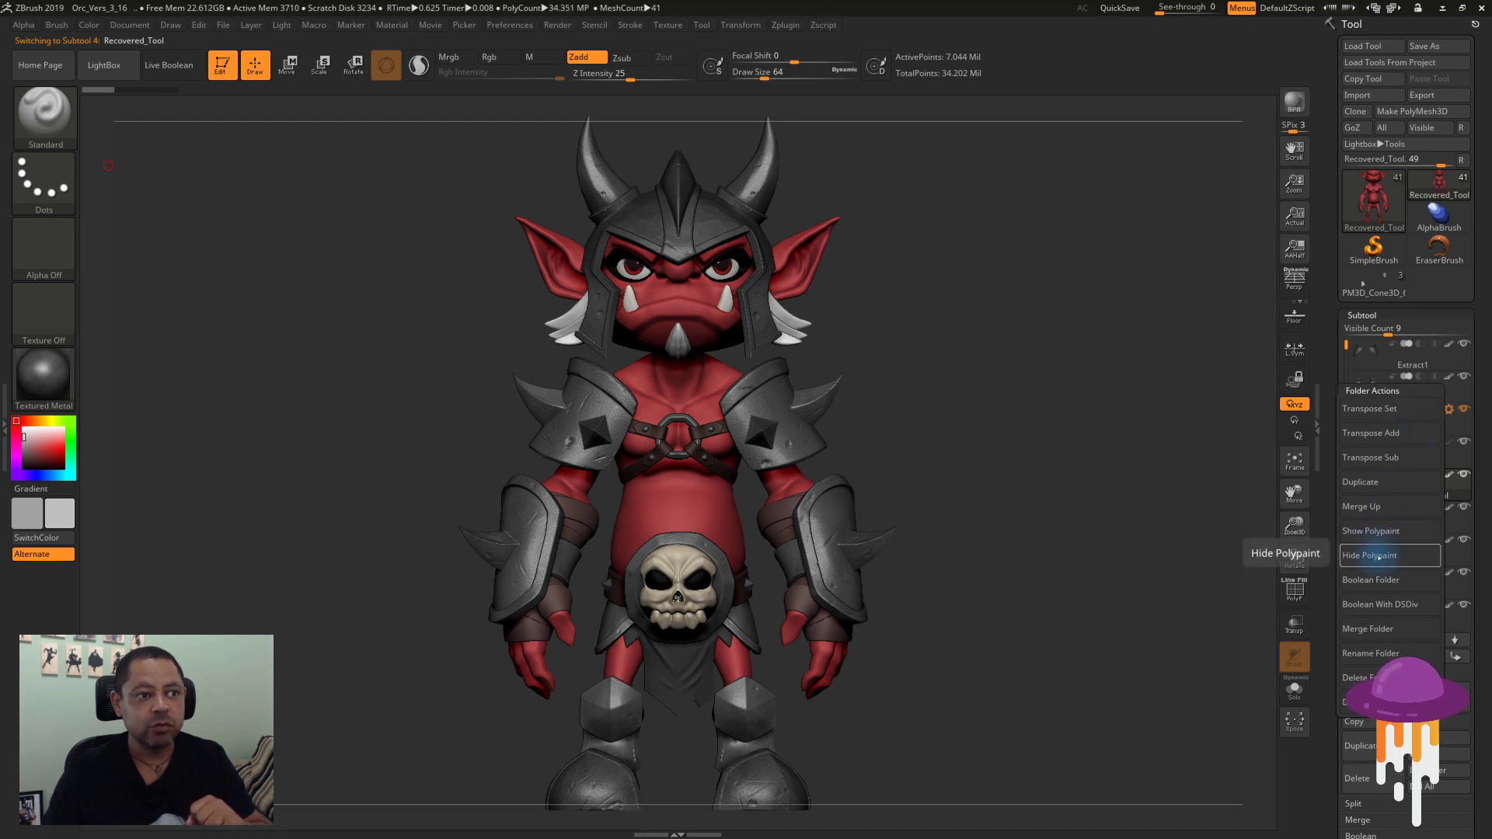
pyautogui.click(1378, 556)
pyautogui.moveTo(1410, 422)
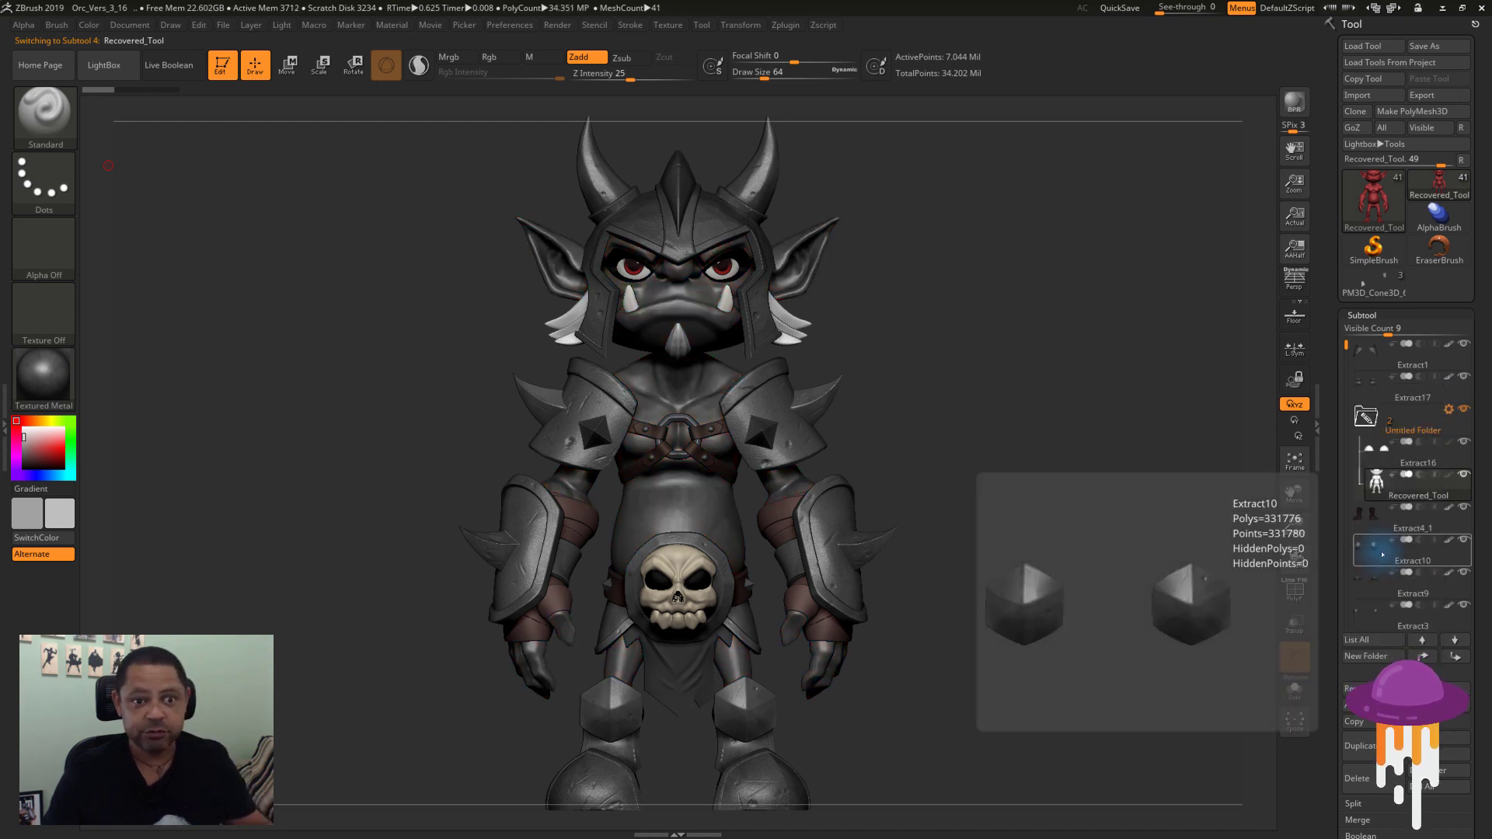
pyautogui.click(1449, 410)
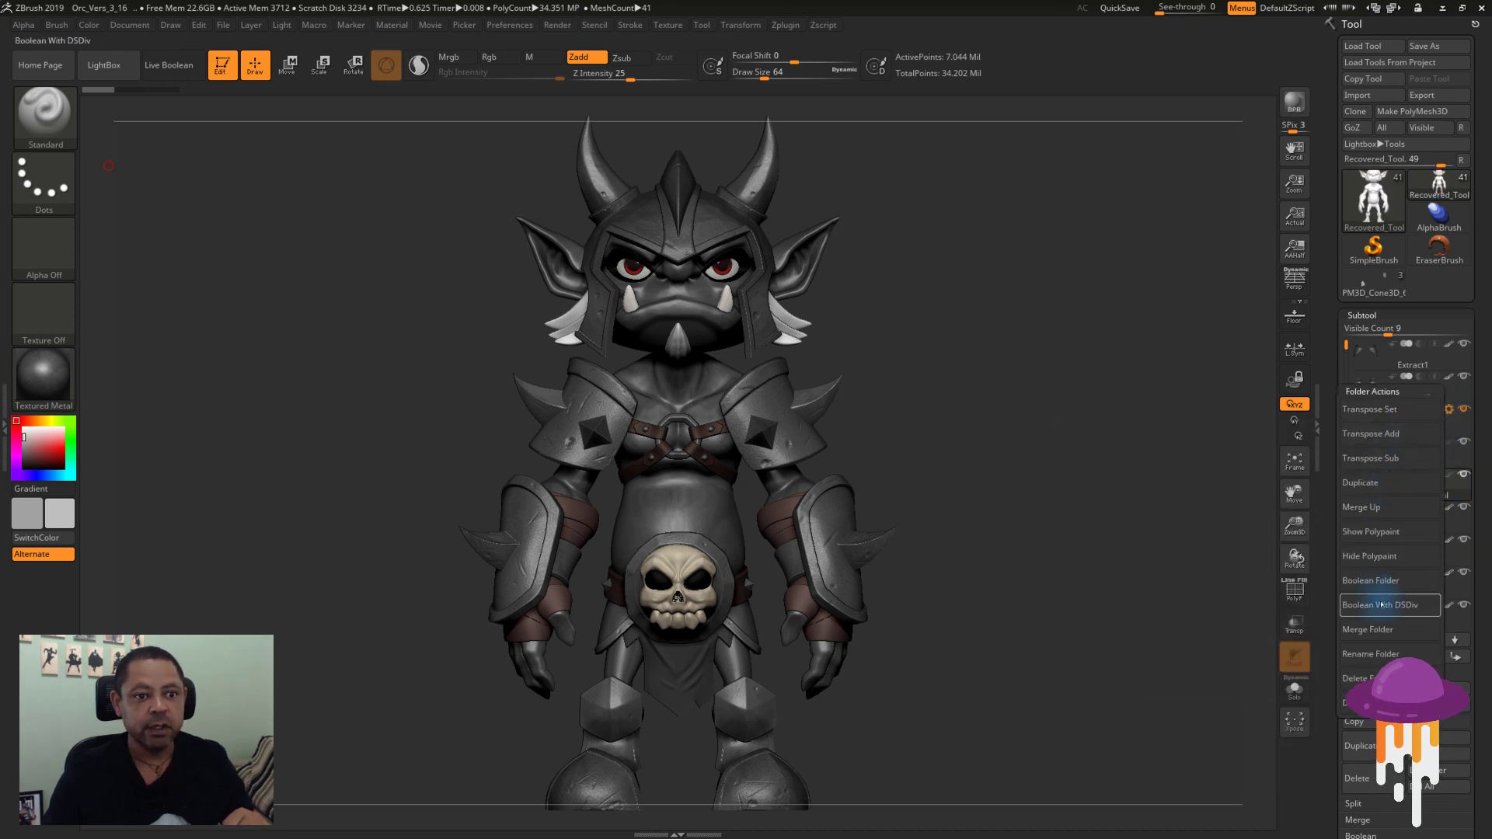
pyautogui.click(1381, 534)
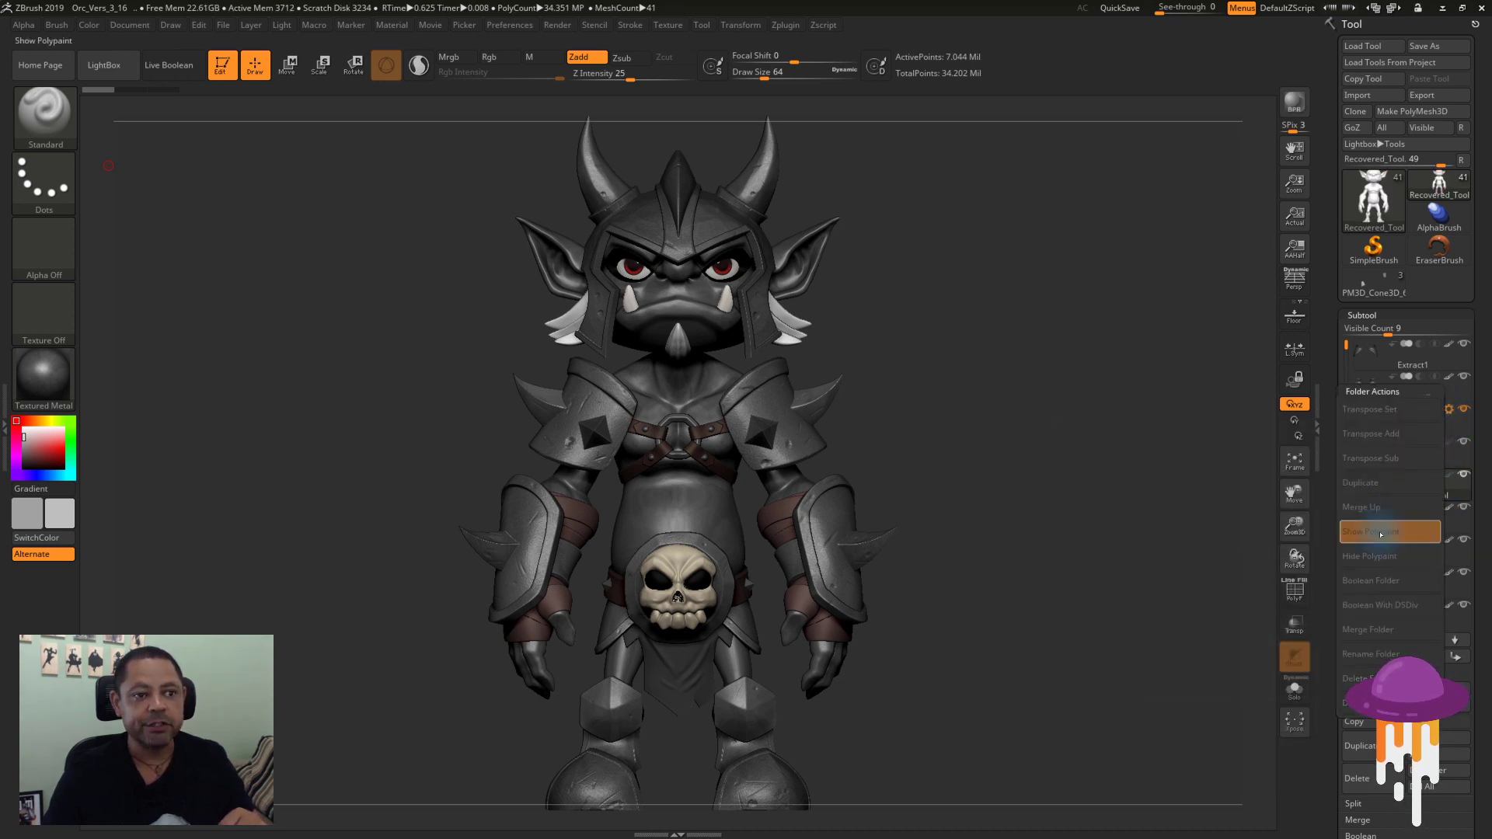
pyautogui.moveTo(1410, 552)
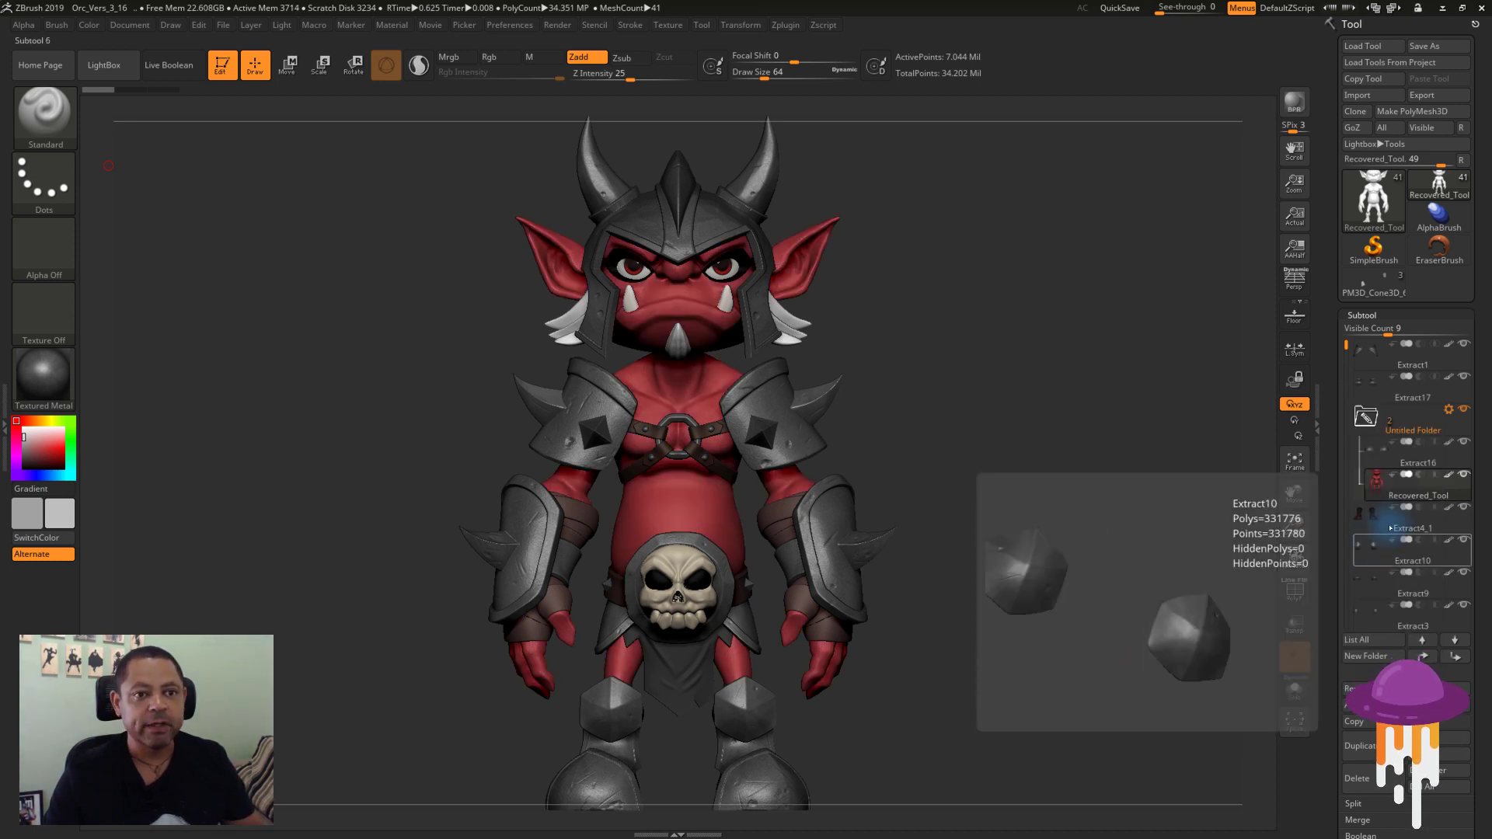
# - Open Untitled Folder's gear menu to review options like Transpose Set, Duplicate and Boolean Folder
pyautogui.click(1449, 409)
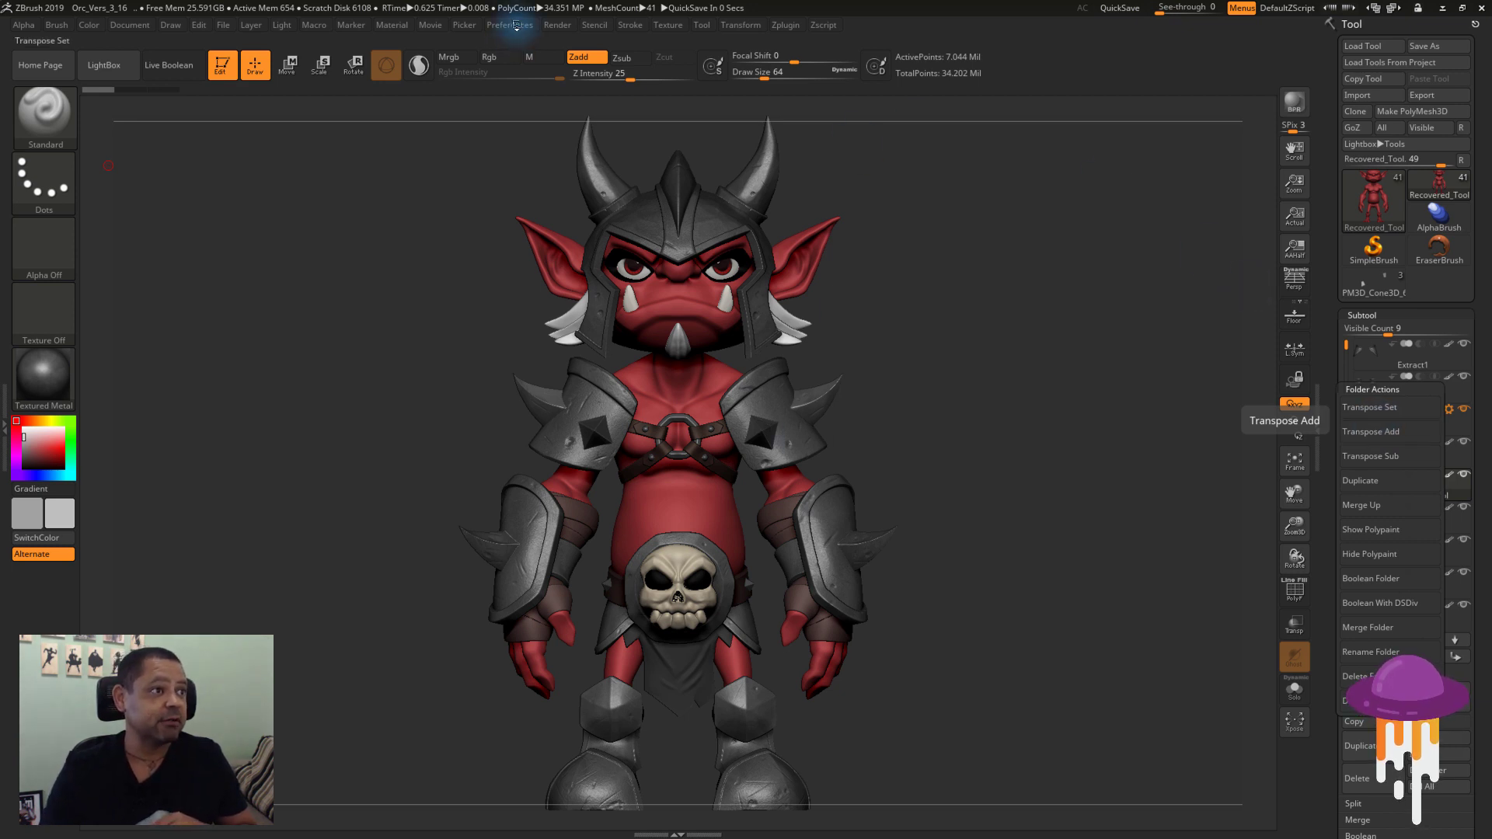
# - Close Folder Actions and apply Restore Custom UI from Preferences > Config
pyautogui.click(537, 93)
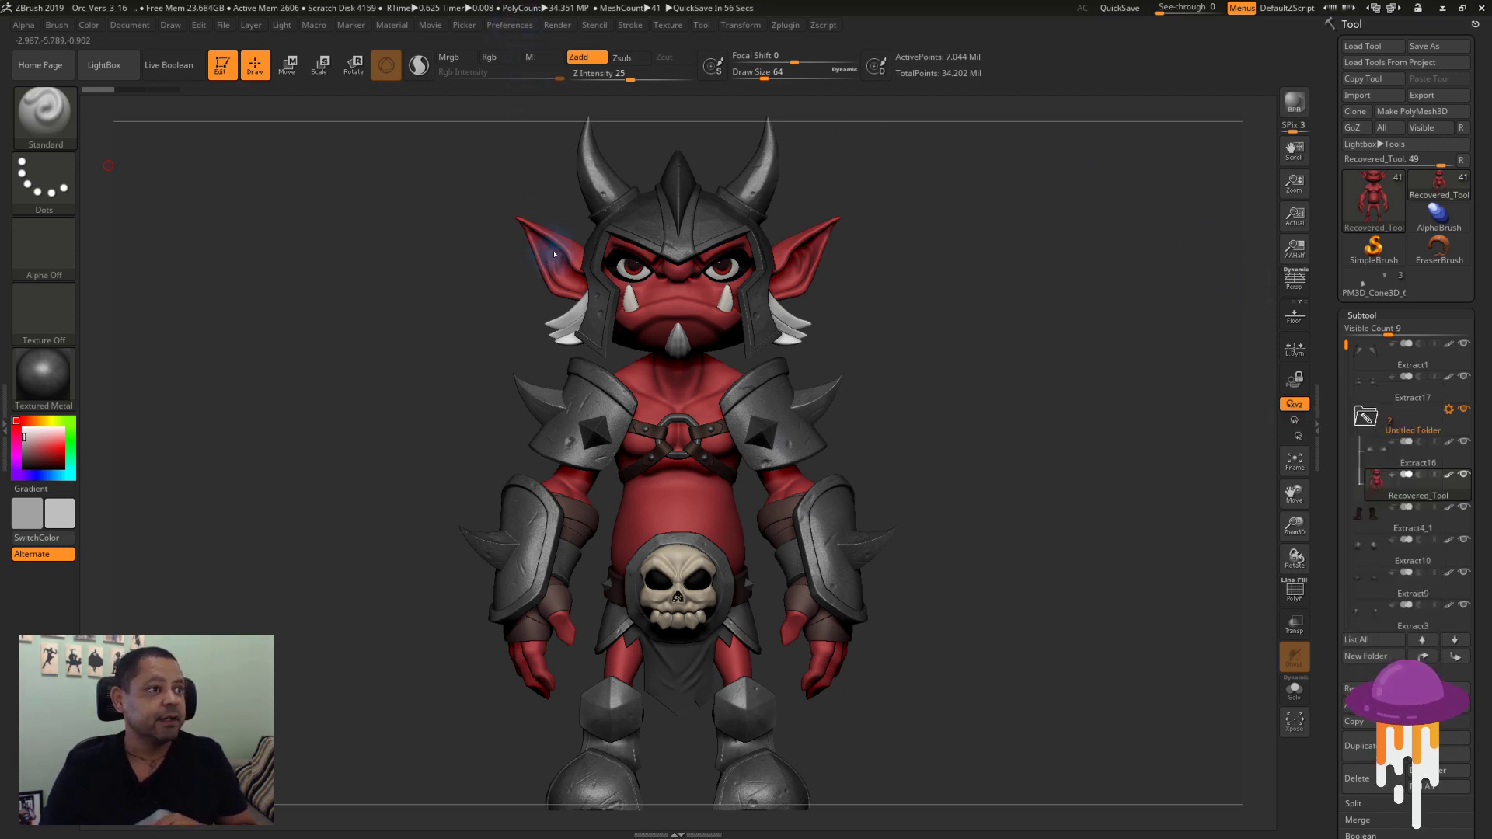
pyautogui.click(500, 28)
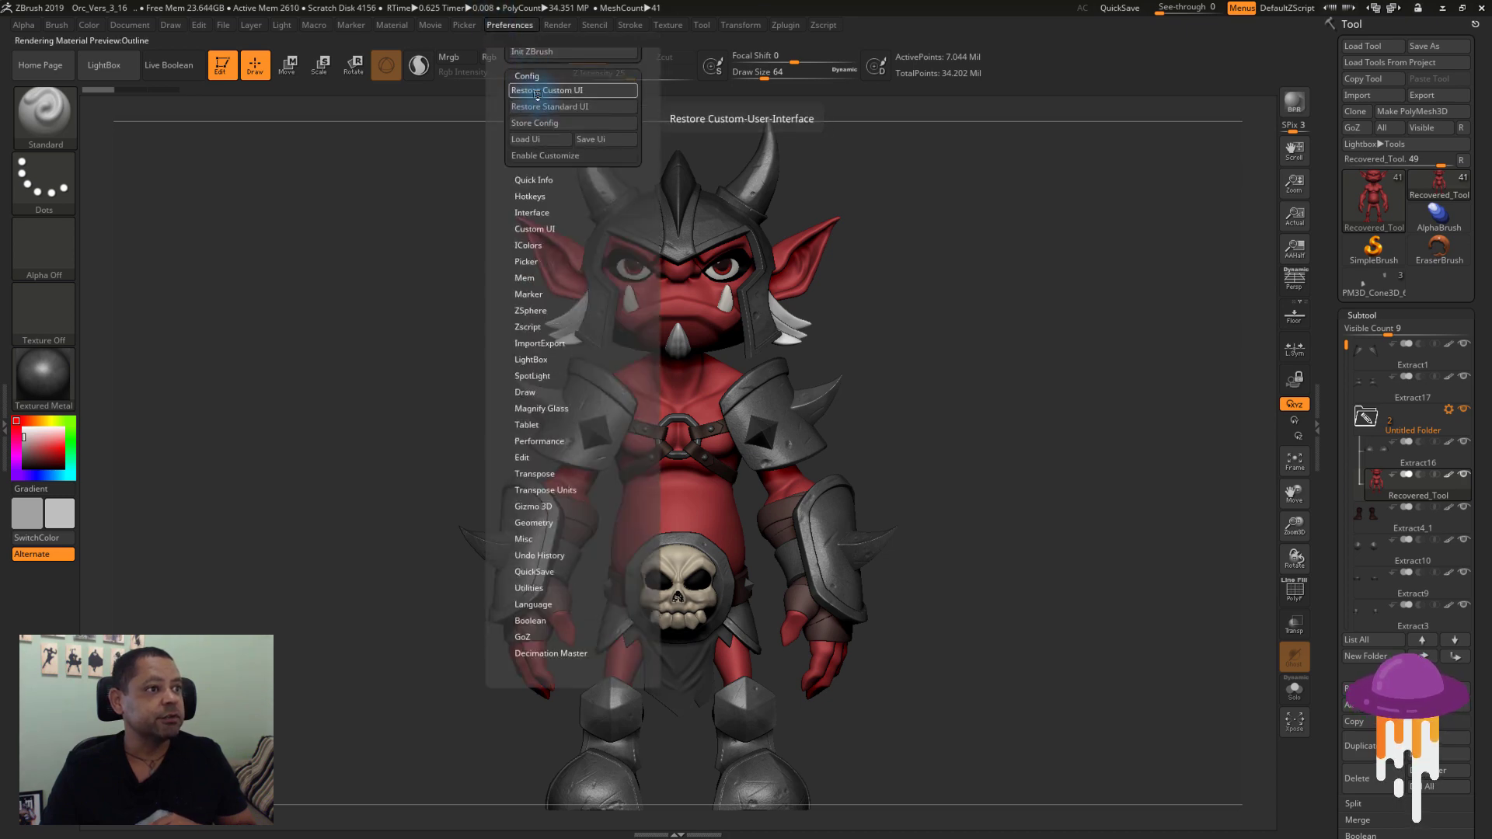
pyautogui.click(544, 90)
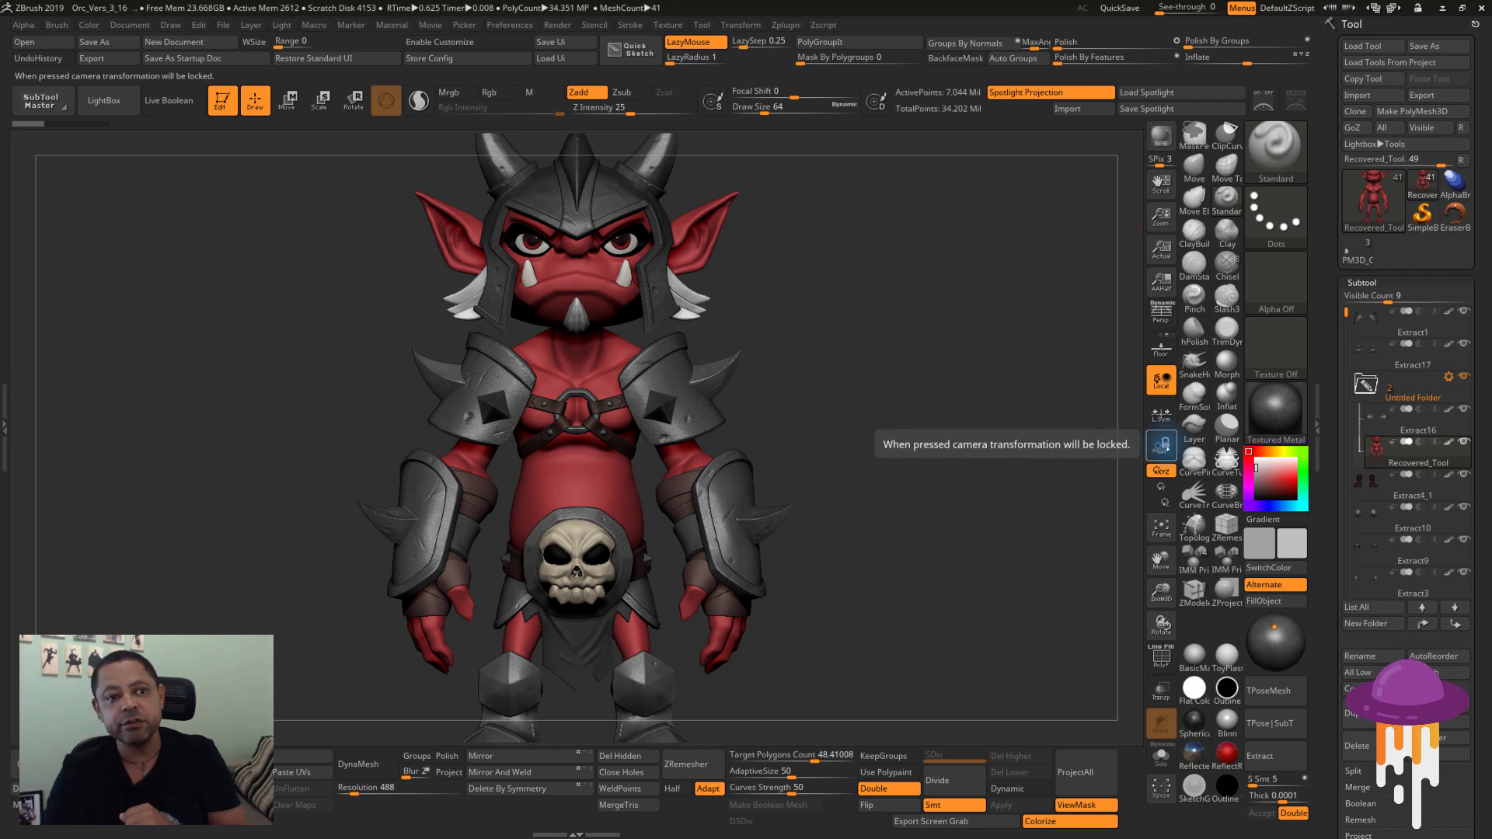
# - Apply Restore Standard UI from Preferences > Config to return to the default ZBrush layout
pyautogui.click(520, 25)
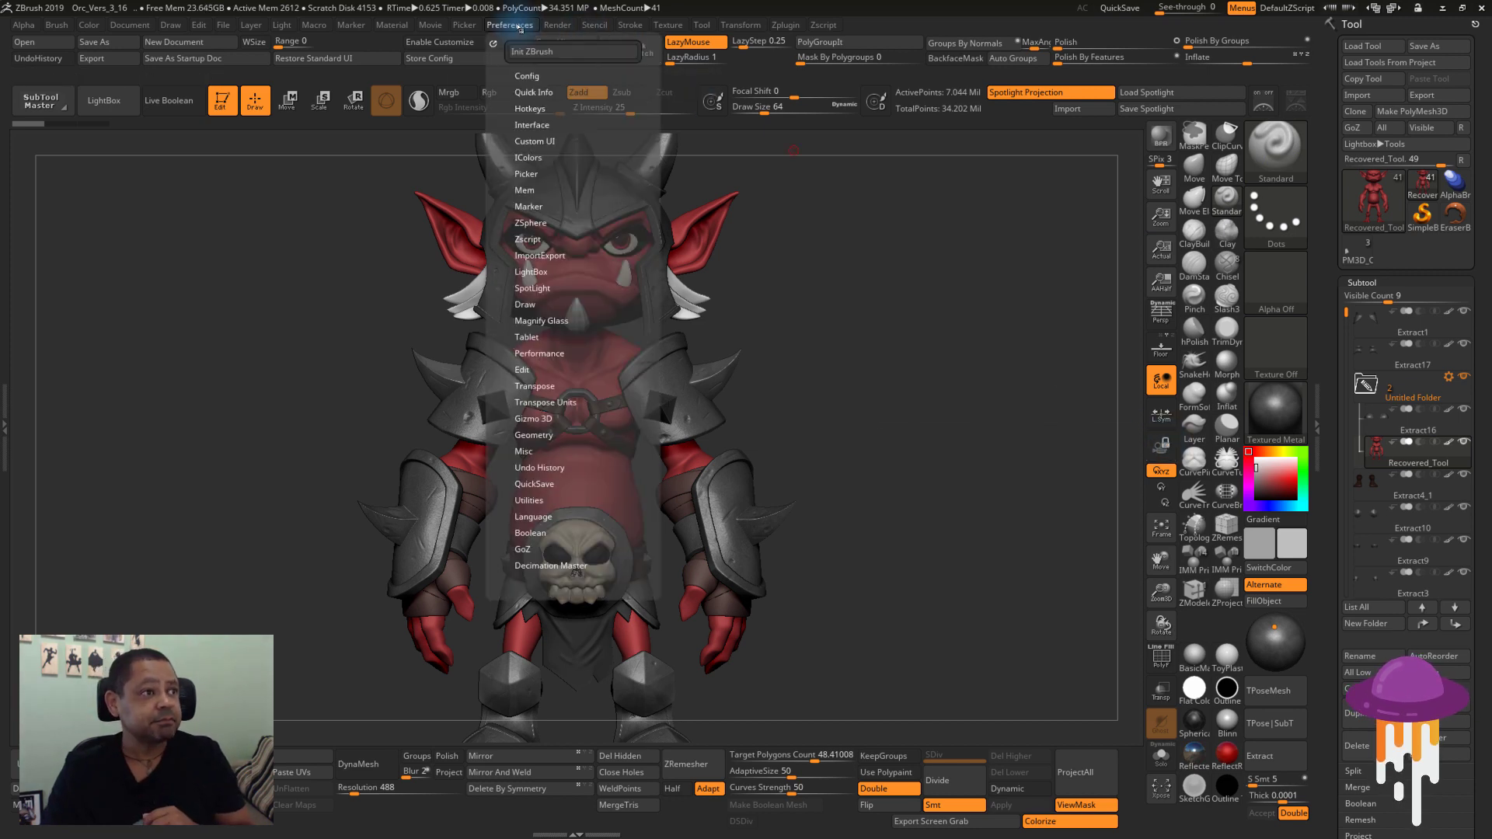
pyautogui.click(314, 58)
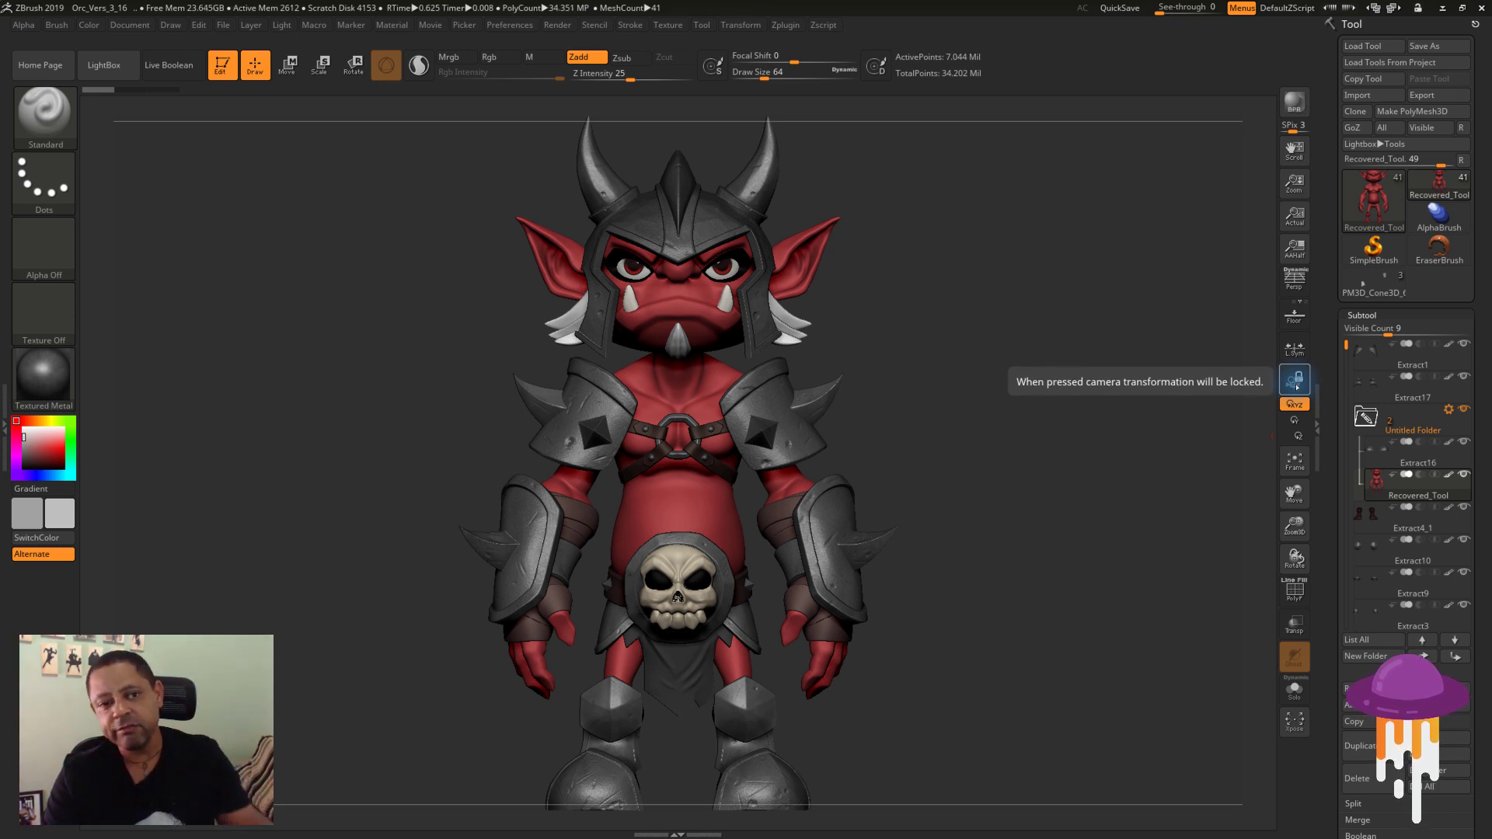
# - Expand Preferences > Config to show Restore Custom UI and Restore Standard UI
pyautogui.click(501, 30)
pyautogui.click(527, 75)
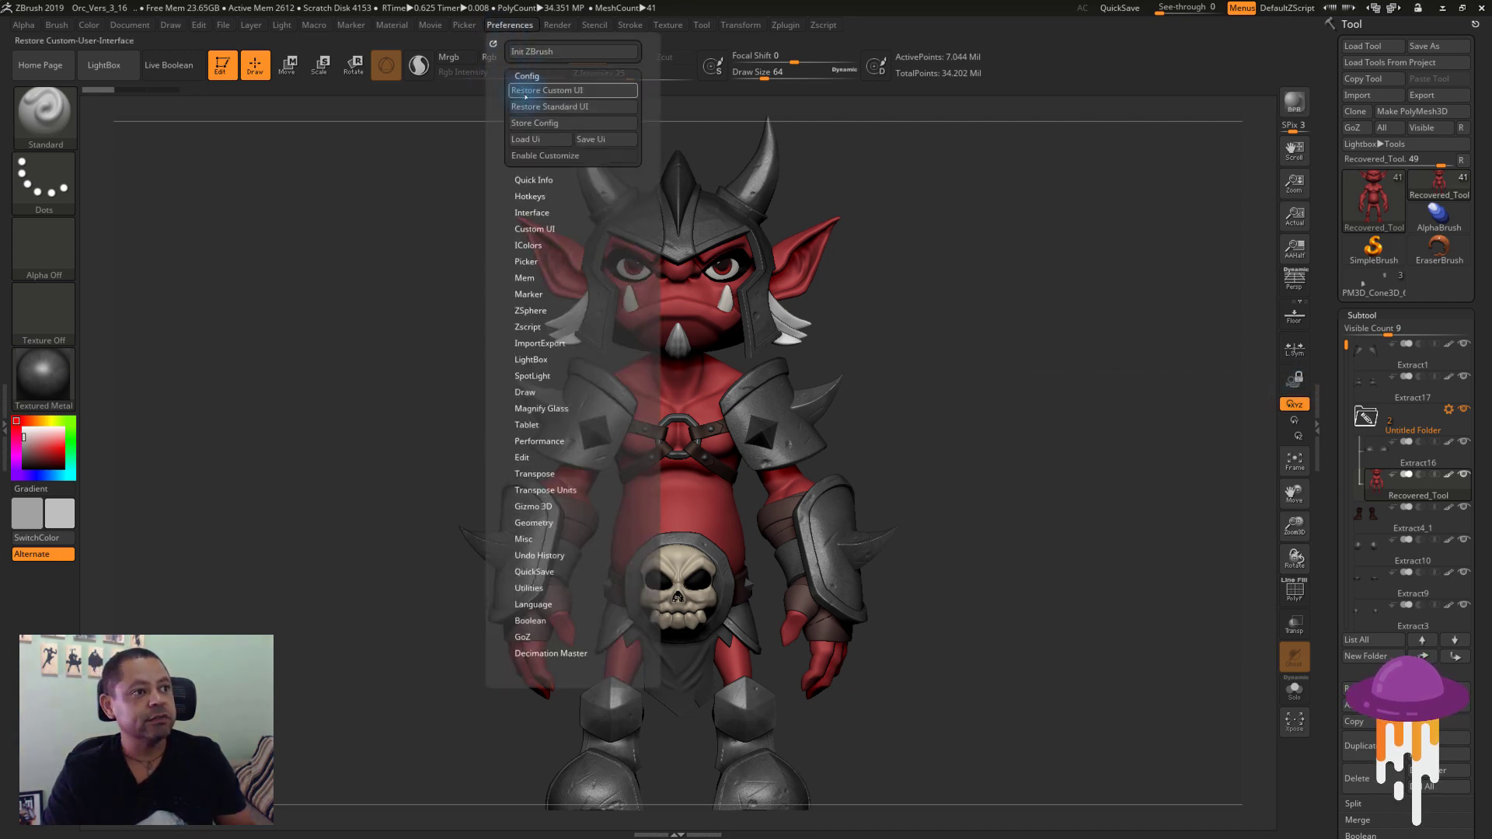